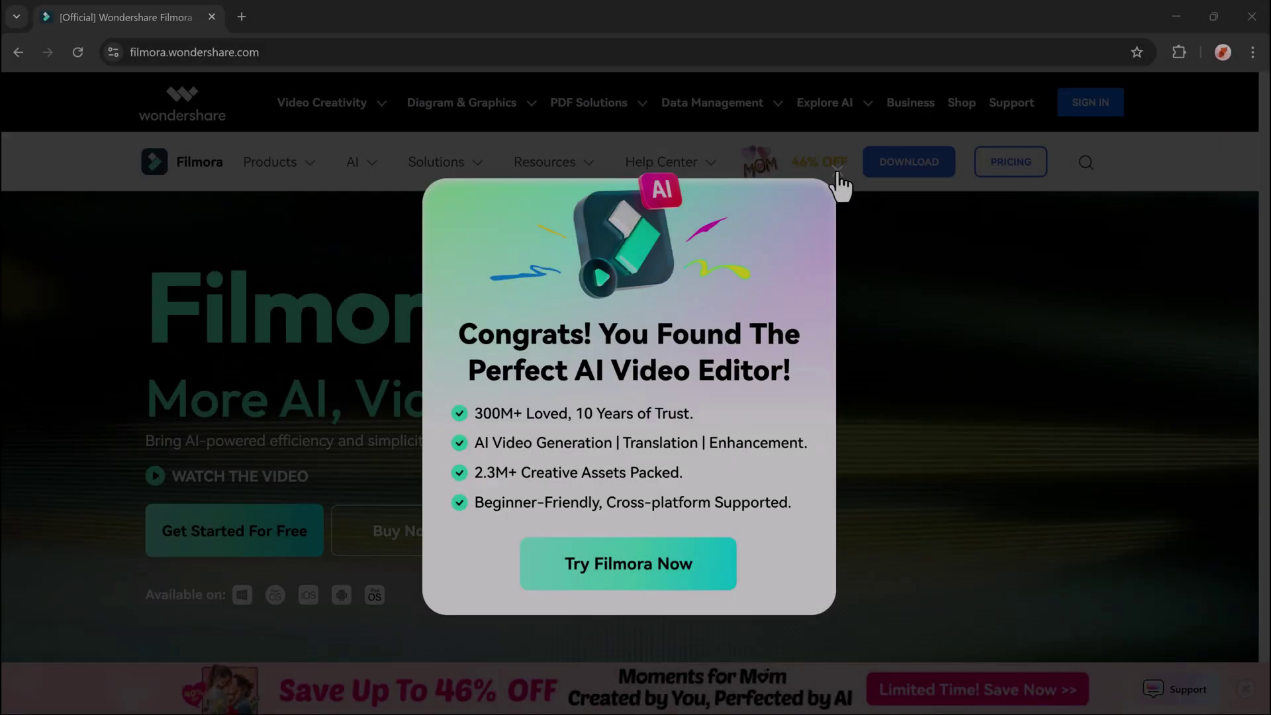
- Dismiss the congratulations popup and preview the Smart Scene Cut, AI Portrait Cutout and AI Video Enhancer showcases
{"action": "left_click", "coordinate": [839, 187]}
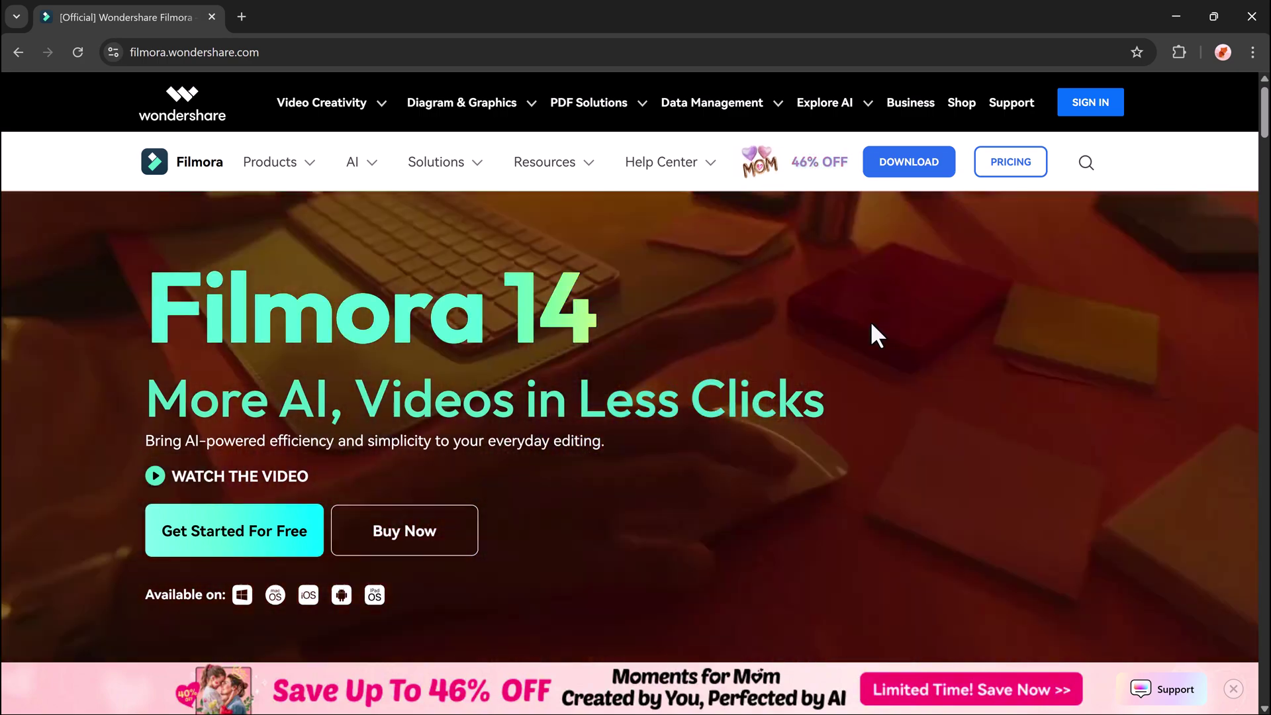
{"action": "scroll", "coordinate": [870, 320], "scroll_direction": "down", "scroll_amount": 13}
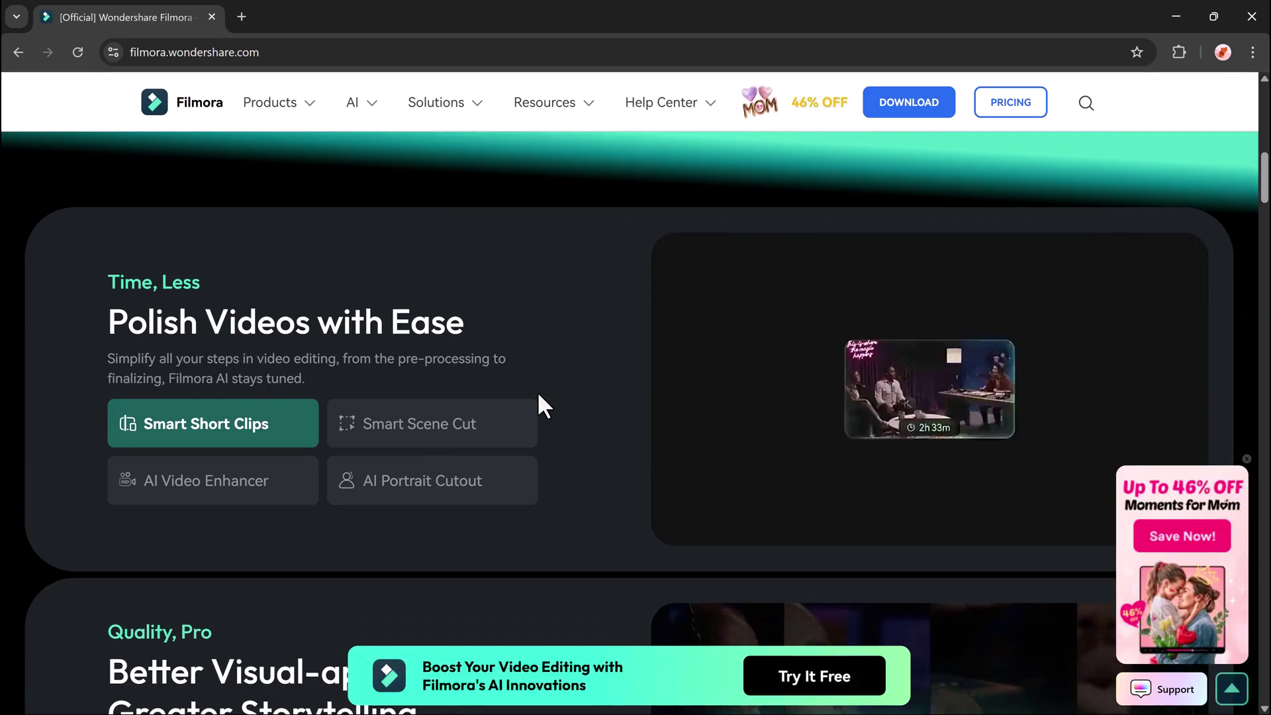
{"action": "left_click", "coordinate": [462, 424]}
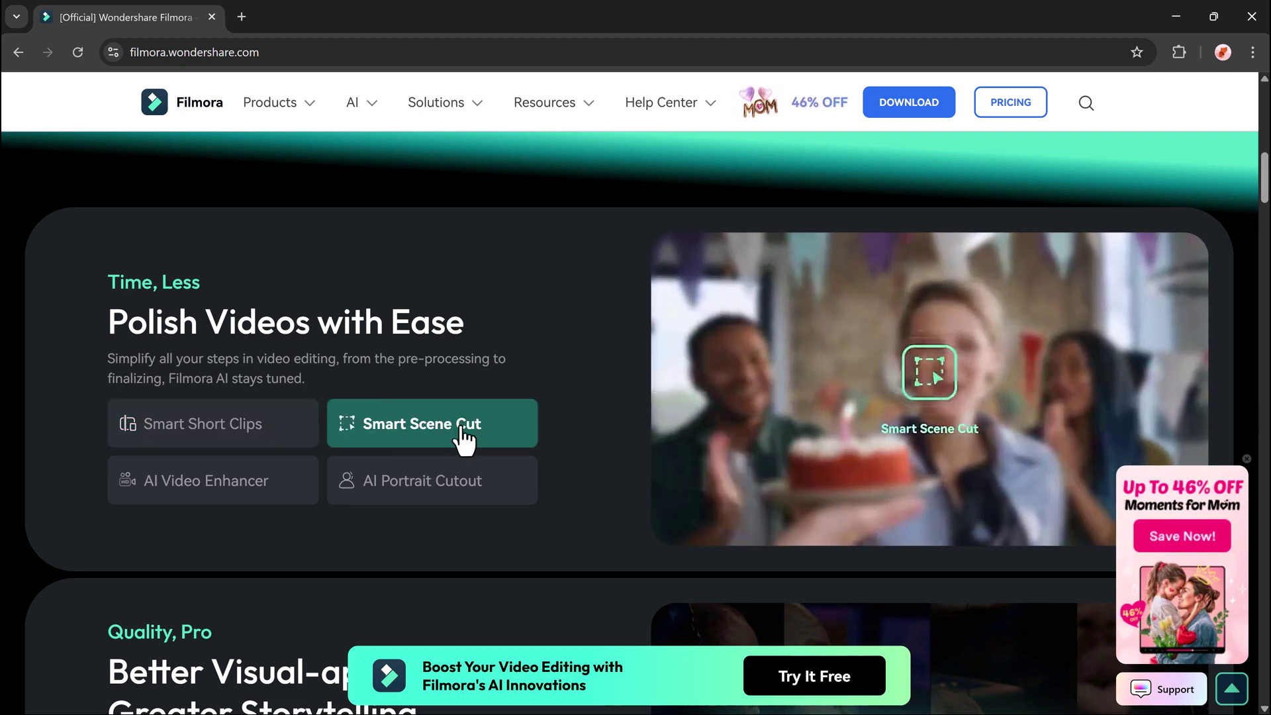
{"action": "left_click", "coordinate": [463, 486]}
{"action": "left_click", "coordinate": [272, 491]}
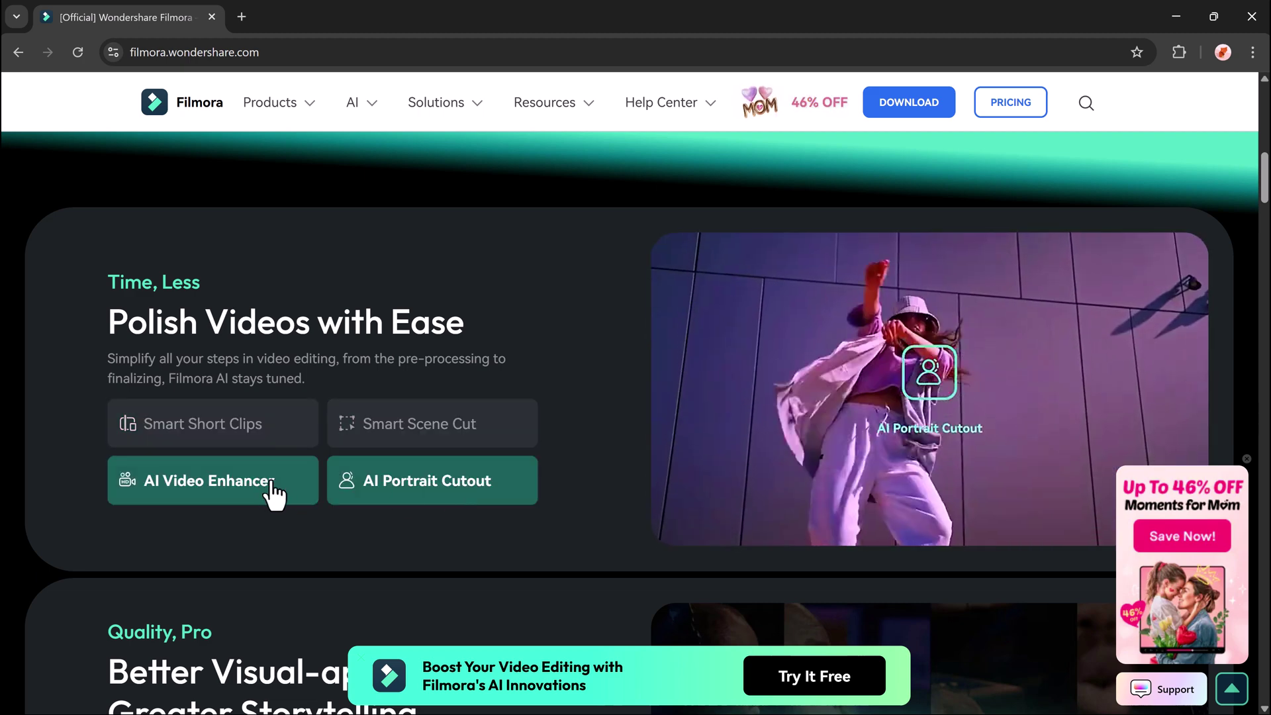
- Add the seaside clip 12078045_1920_1080_30fps to the Video 1 track
{"action": "scroll", "coordinate": [604, 431], "scroll_direction": "down", "scroll_amount": 5}
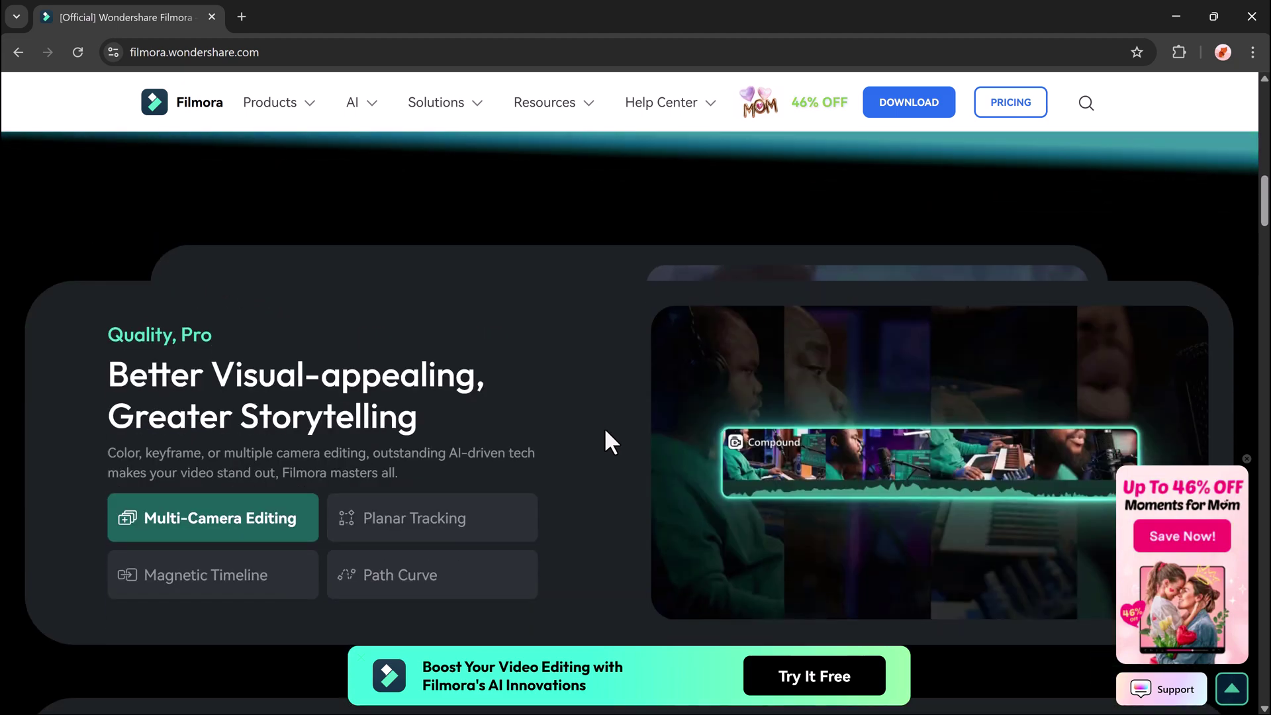
{"action": "scroll", "coordinate": [605, 430], "scroll_direction": "down", "scroll_amount": 8}
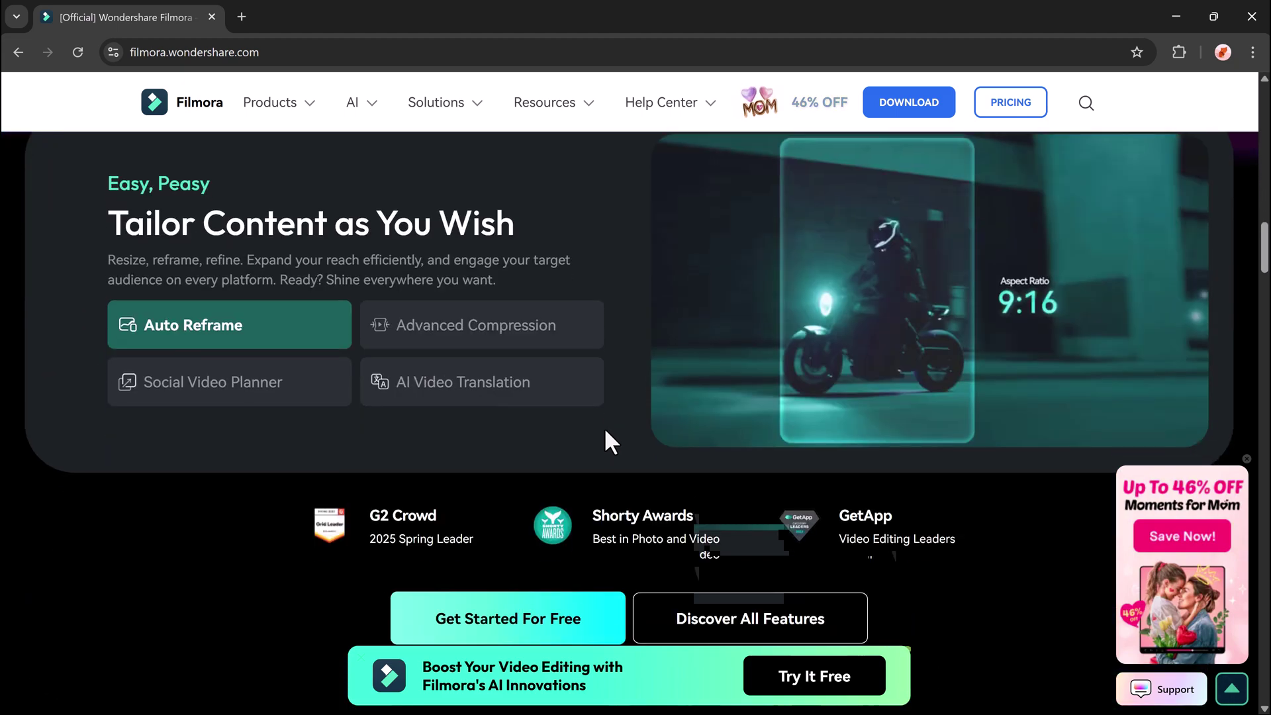
{"action": "scroll", "coordinate": [604, 430], "scroll_direction": "down", "scroll_amount": 5}
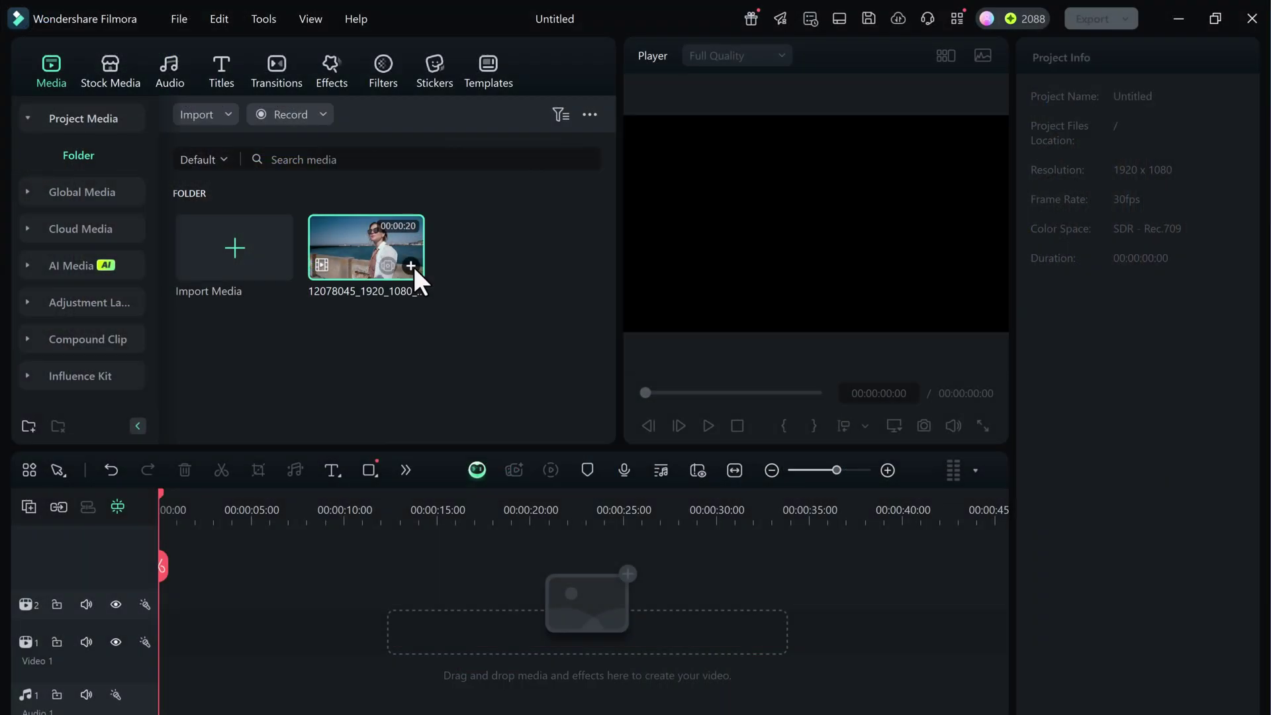
{"action": "left_click", "coordinate": [413, 267]}
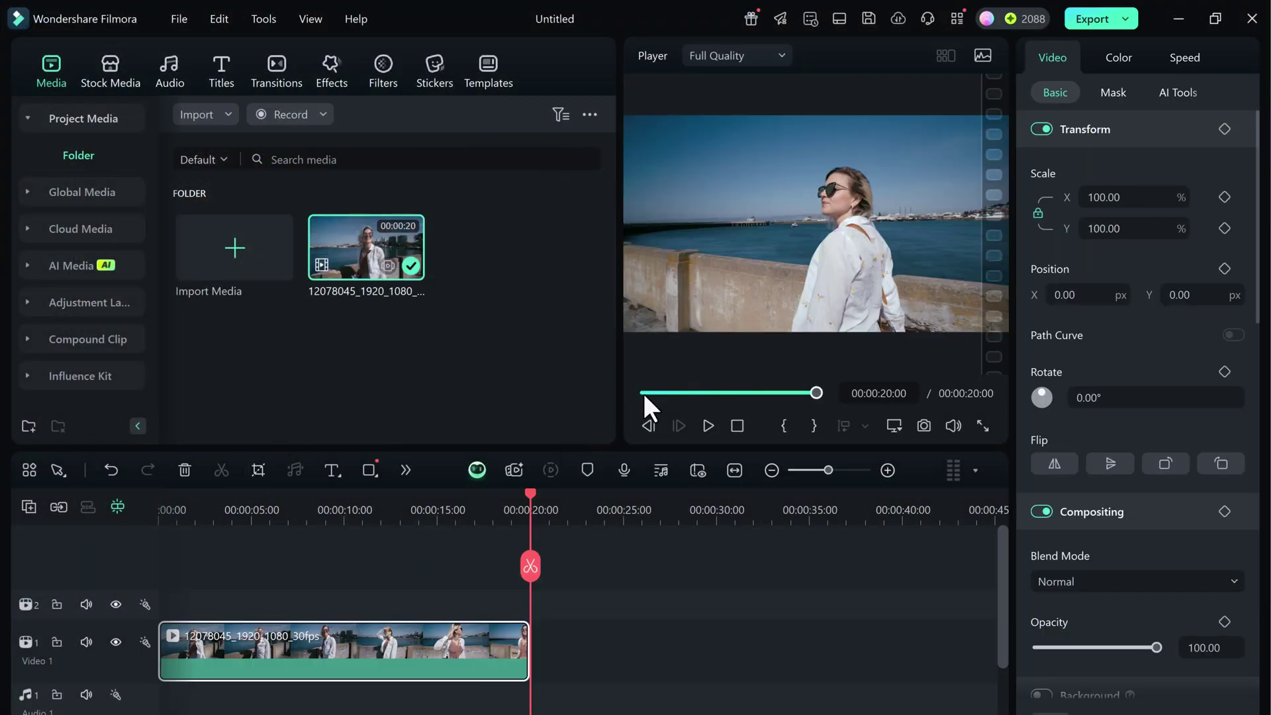
{"action": "left_click", "coordinate": [643, 393]}
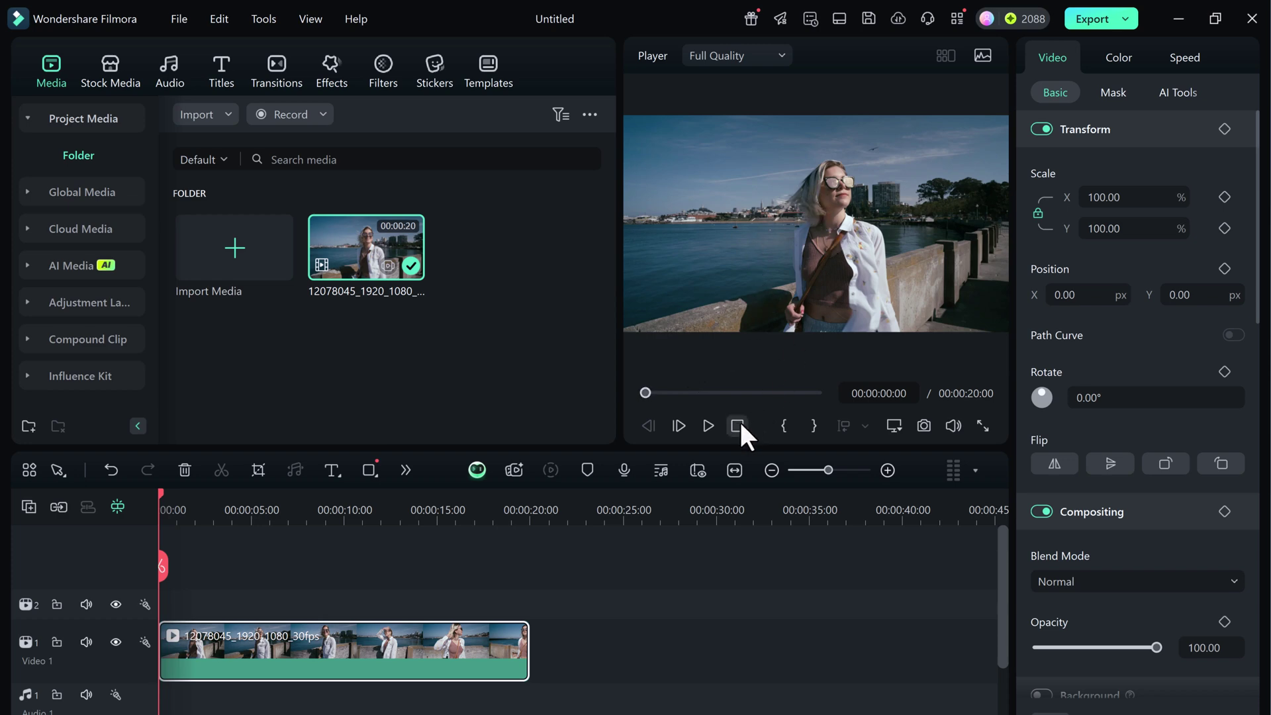
{"action": "left_click", "coordinate": [707, 425]}
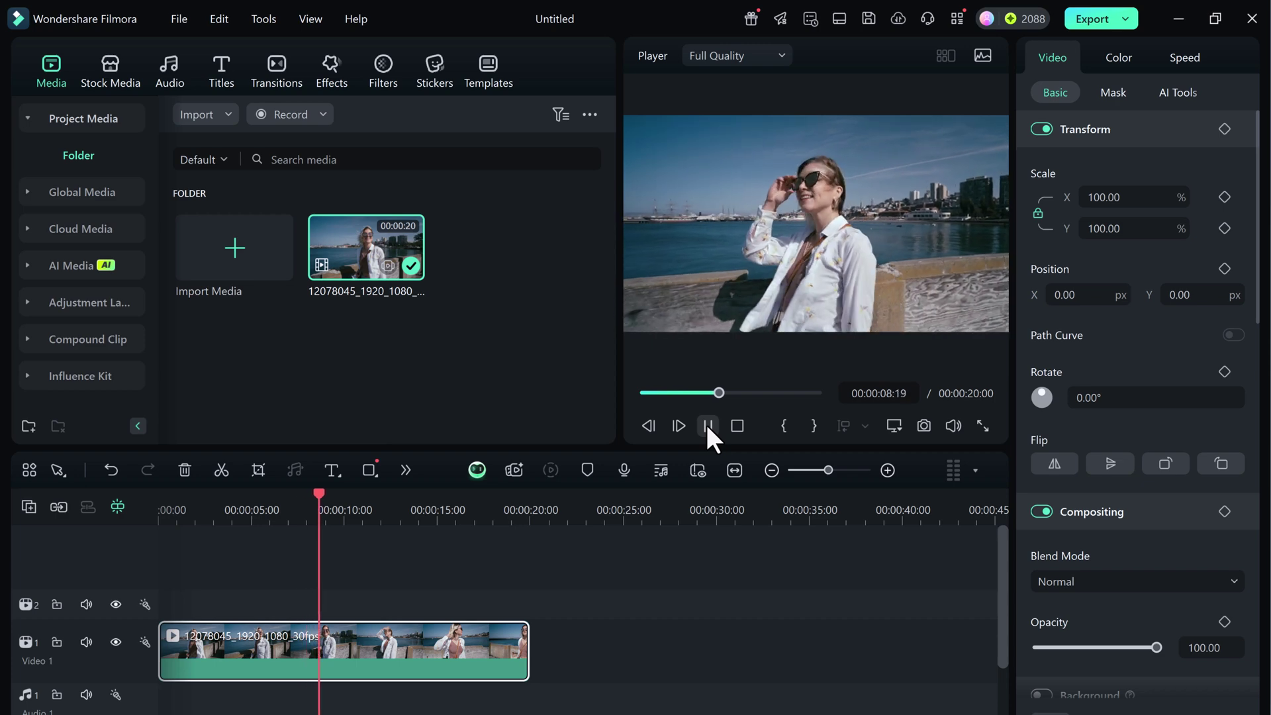
{"action": "left_click", "coordinate": [706, 424]}
{"action": "left_click_drag", "start_coordinate": [326, 495], "coordinate": [156, 514]}
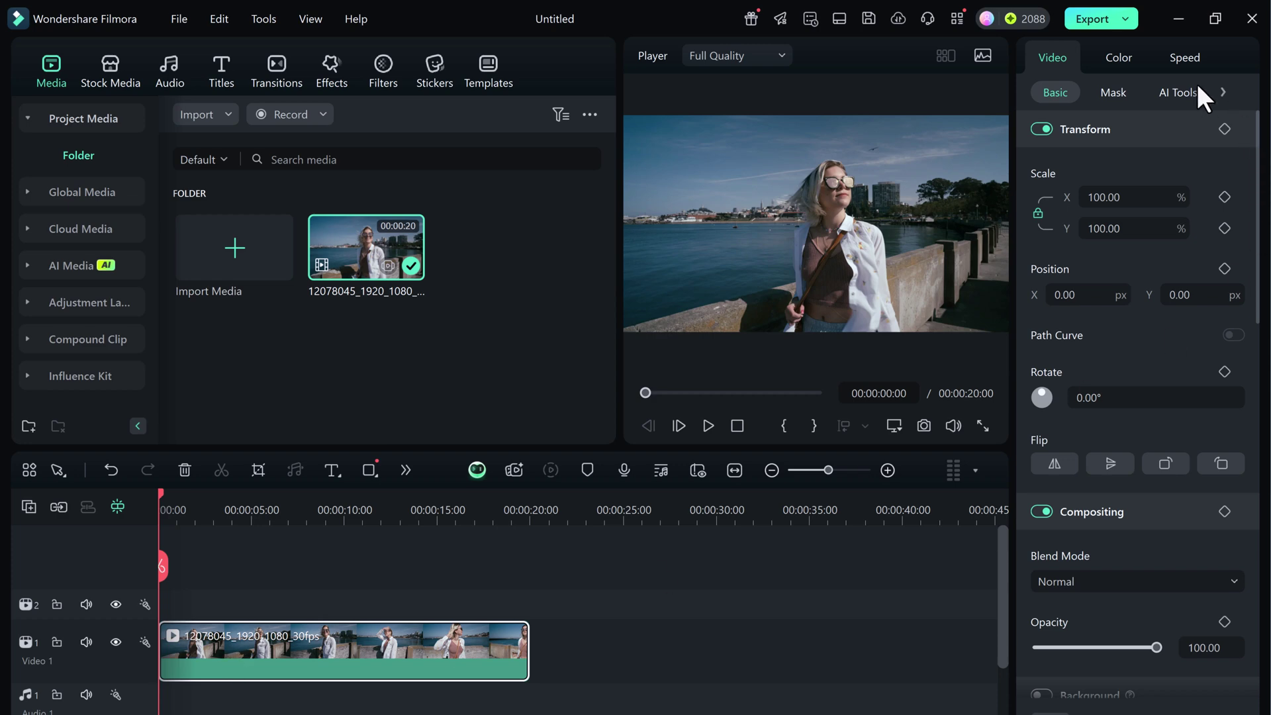
- Enable Motion Tracking in AI Tools with the tracking box on the woman's face, then start tracking
{"action": "left_click", "coordinate": [1170, 91]}
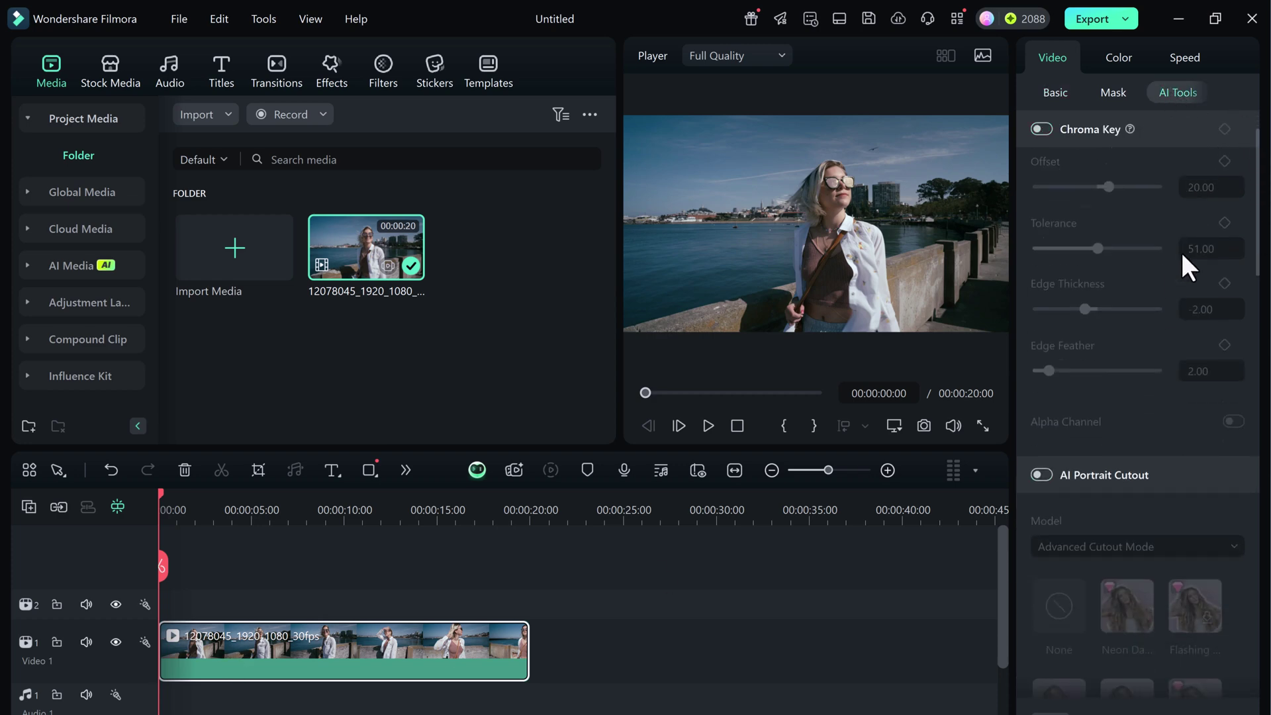
{"action": "scroll", "coordinate": [1123, 388], "scroll_direction": "down", "scroll_amount": 5}
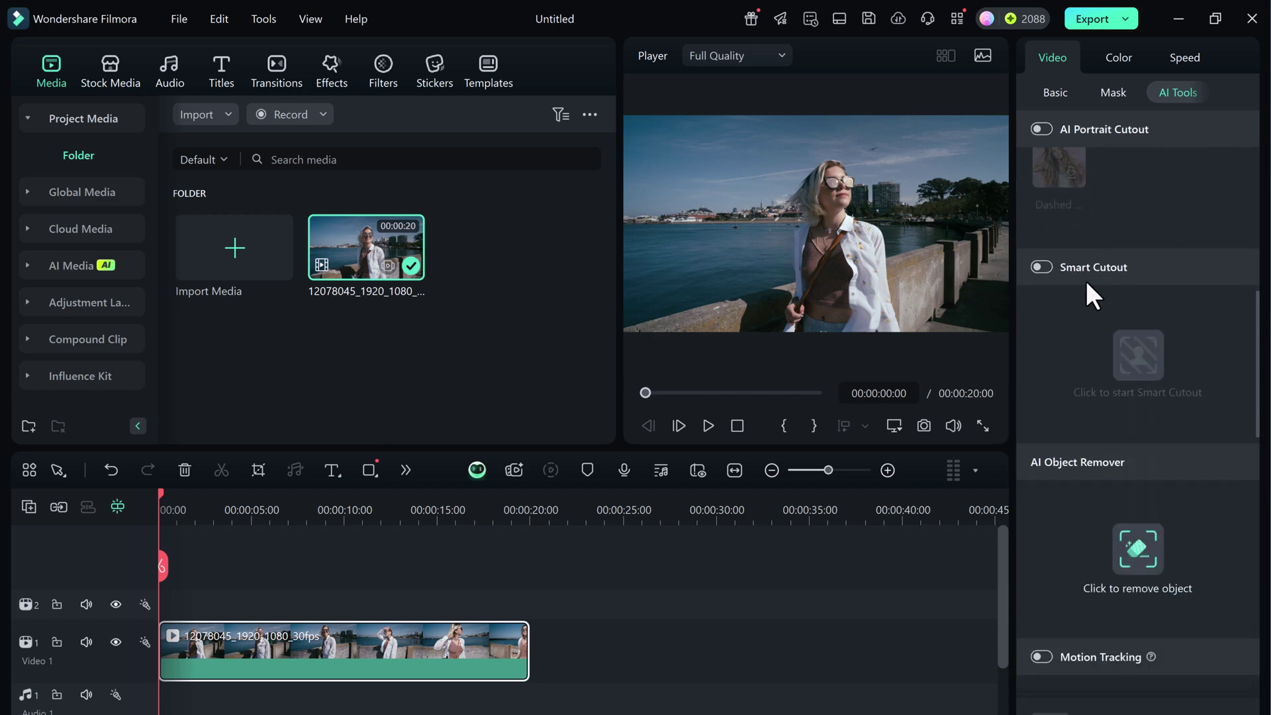
{"action": "scroll", "coordinate": [1086, 280], "scroll_direction": "down", "scroll_amount": 5}
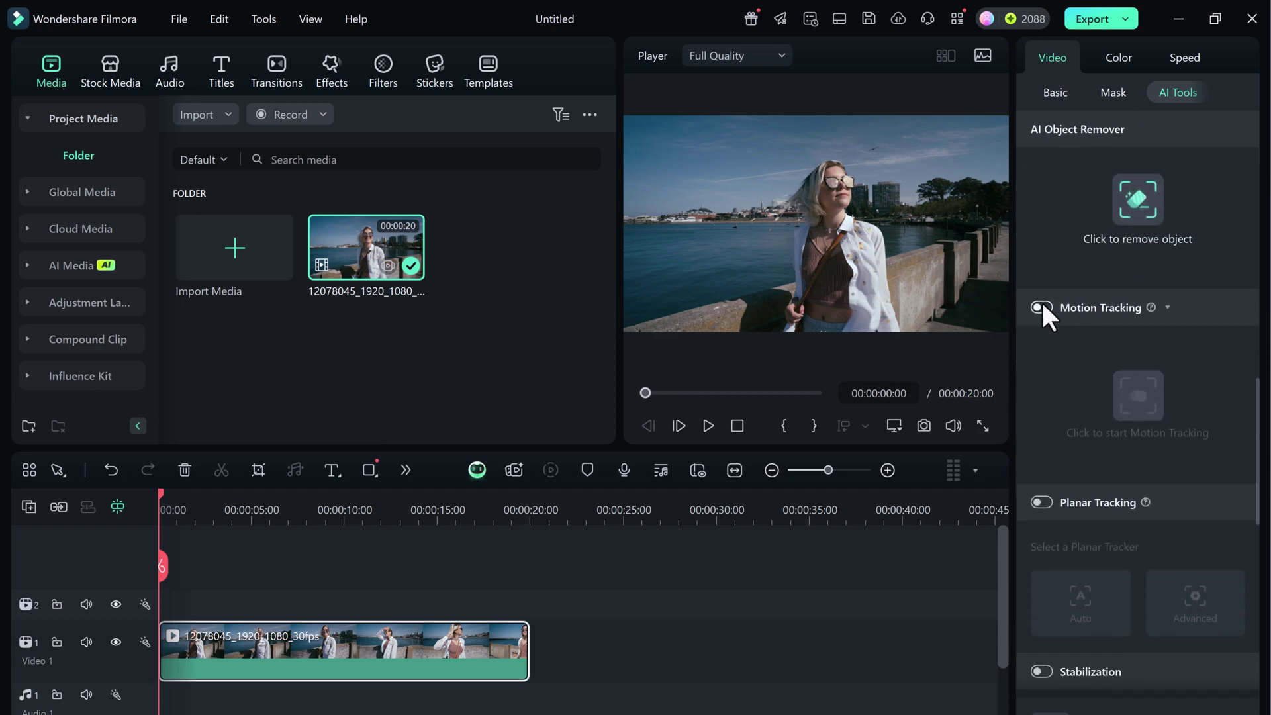
{"action": "left_click", "coordinate": [1040, 308]}
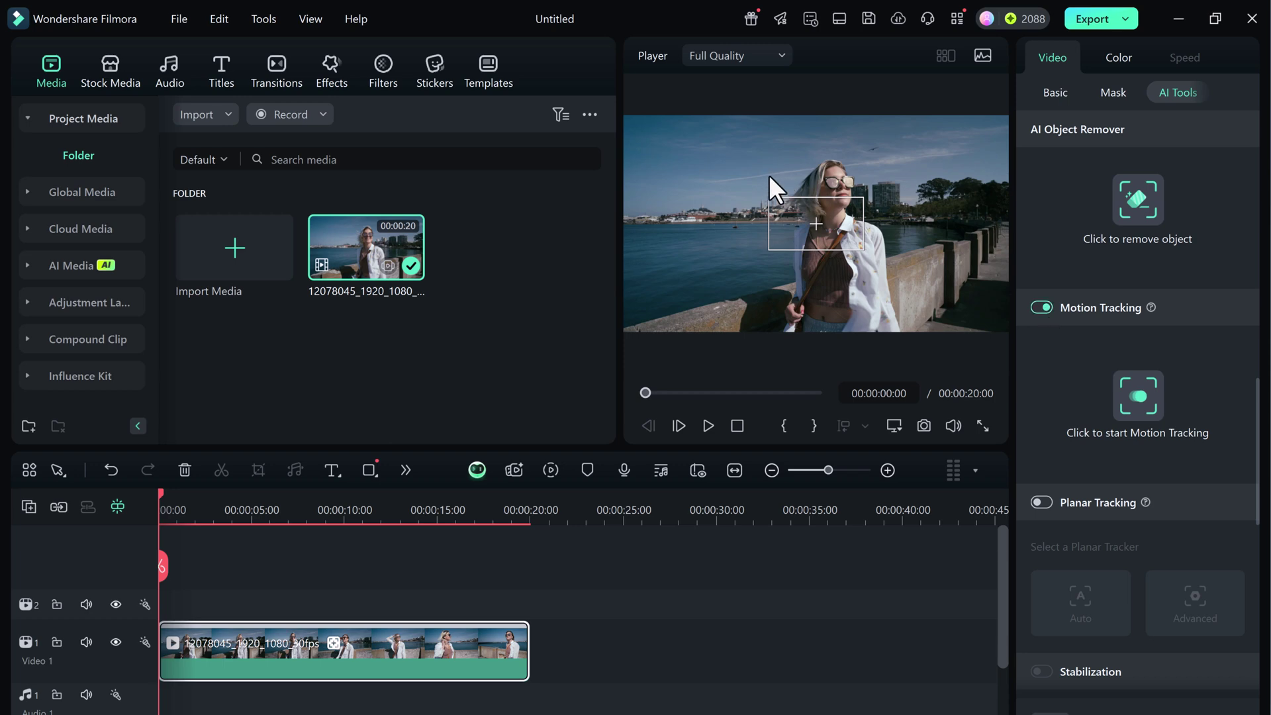
{"action": "left_click_drag", "start_coordinate": [788, 223], "coordinate": [835, 233]}
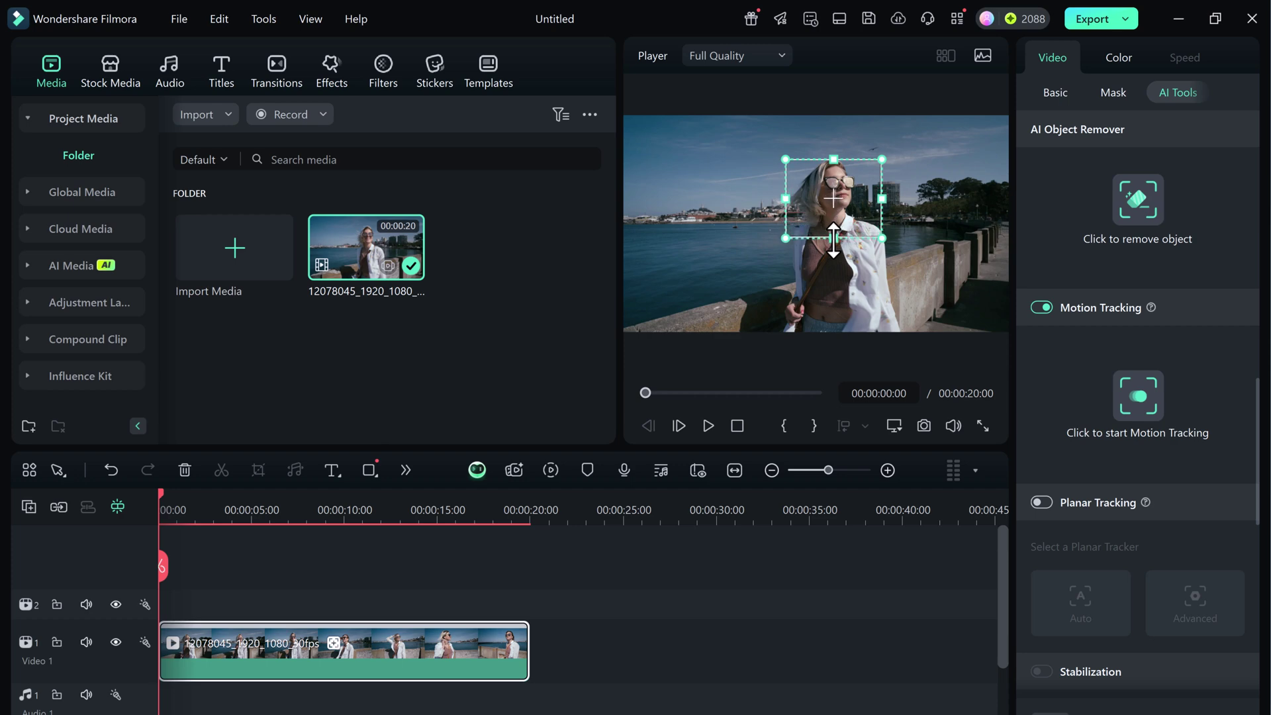
{"action": "left_click", "coordinate": [1137, 394]}
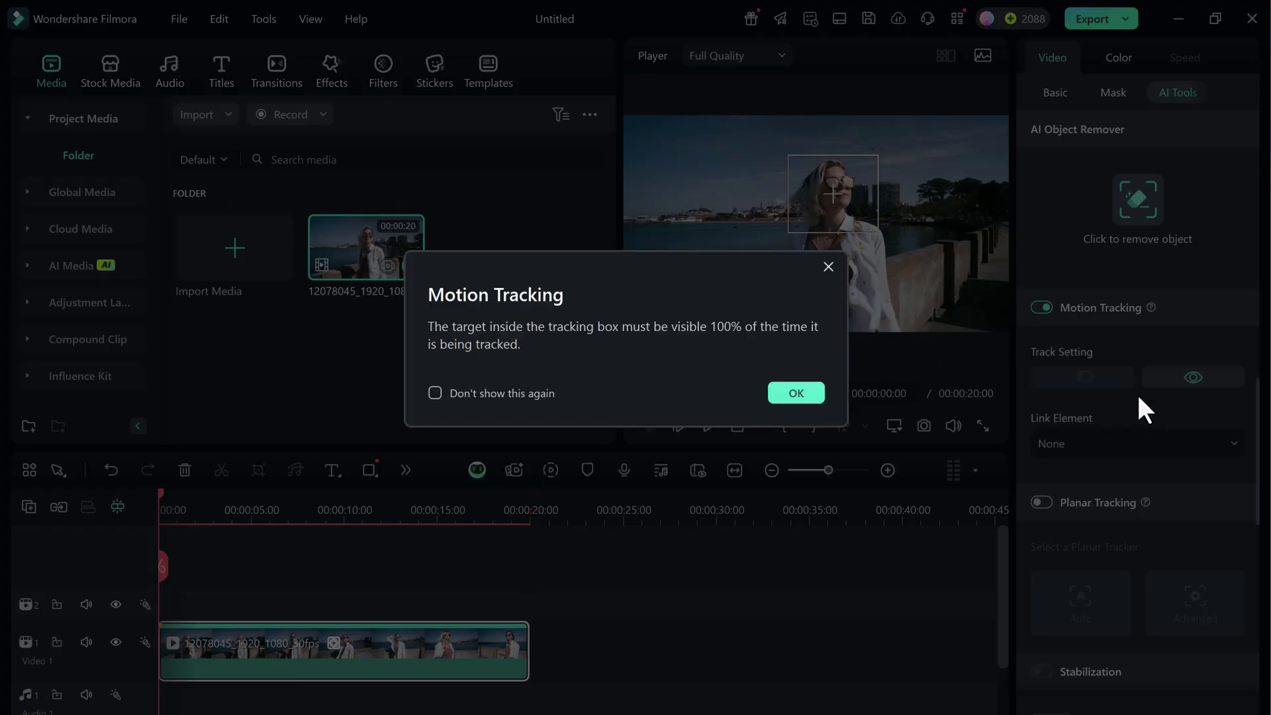
- Acknowledge the finished face-tracking notice with OK
{"action": "left_click", "coordinate": [796, 392]}
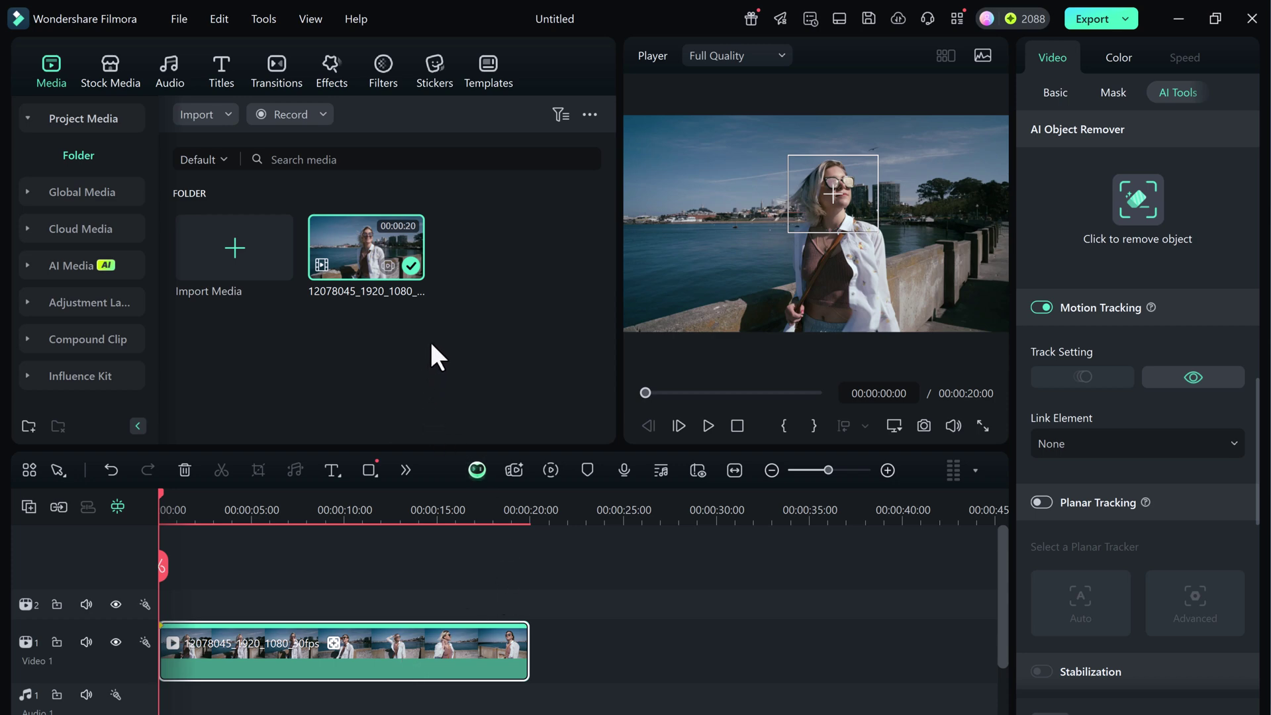
- Search Titles for 'callout' and add Simple Callouts Title 02 to Video 2 above the seaside clip
{"action": "left_click", "coordinate": [224, 74]}
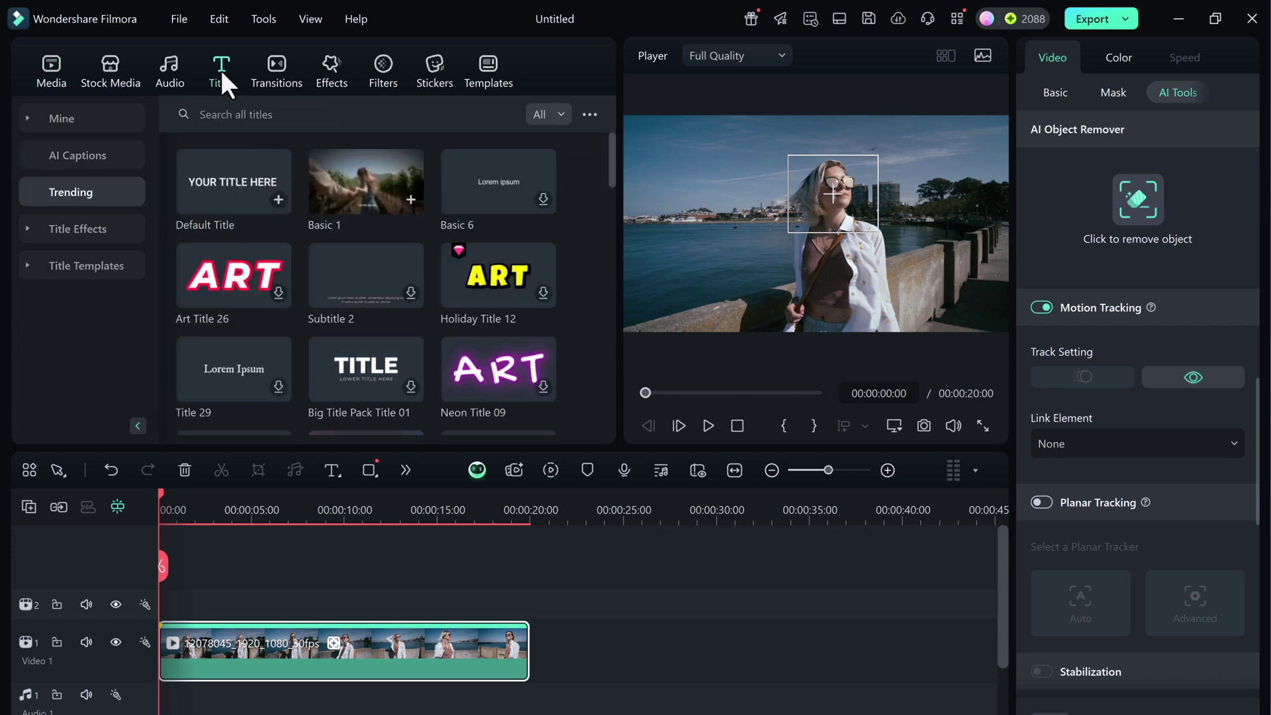
{"action": "scroll", "coordinate": [356, 250], "scroll_direction": "down", "scroll_amount": 5}
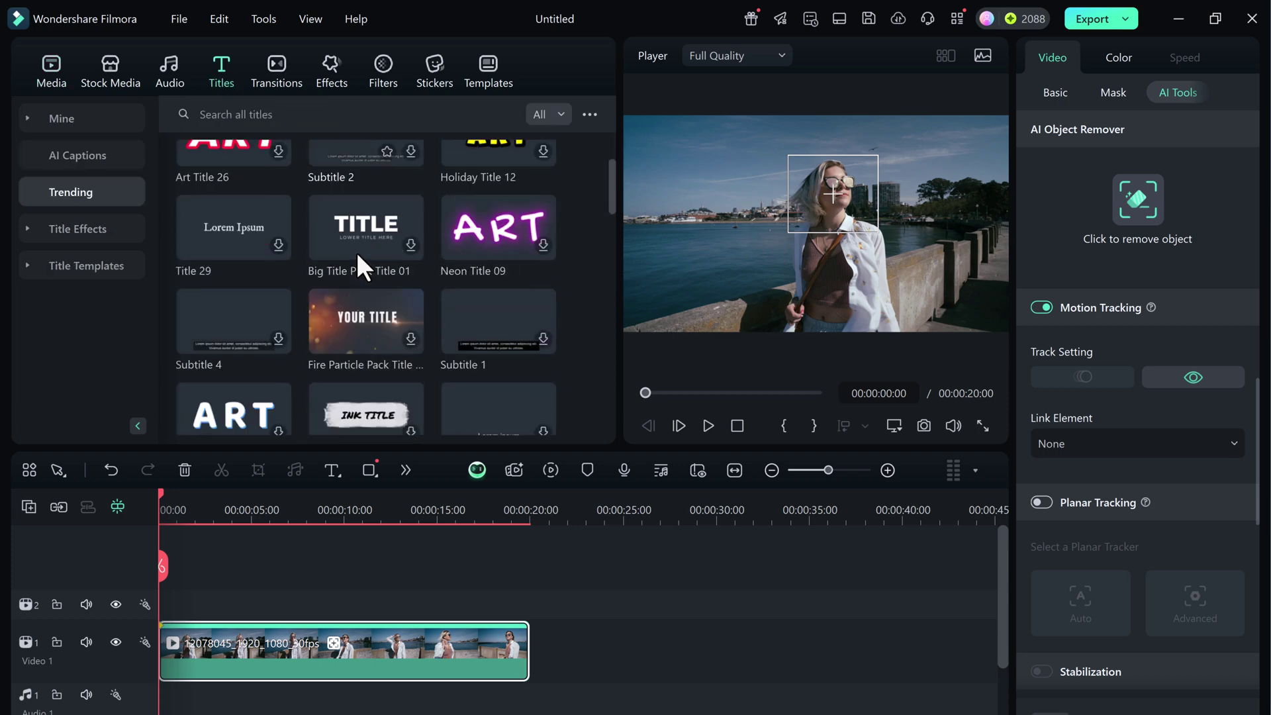
{"action": "scroll", "coordinate": [355, 250], "scroll_direction": "down", "scroll_amount": 5}
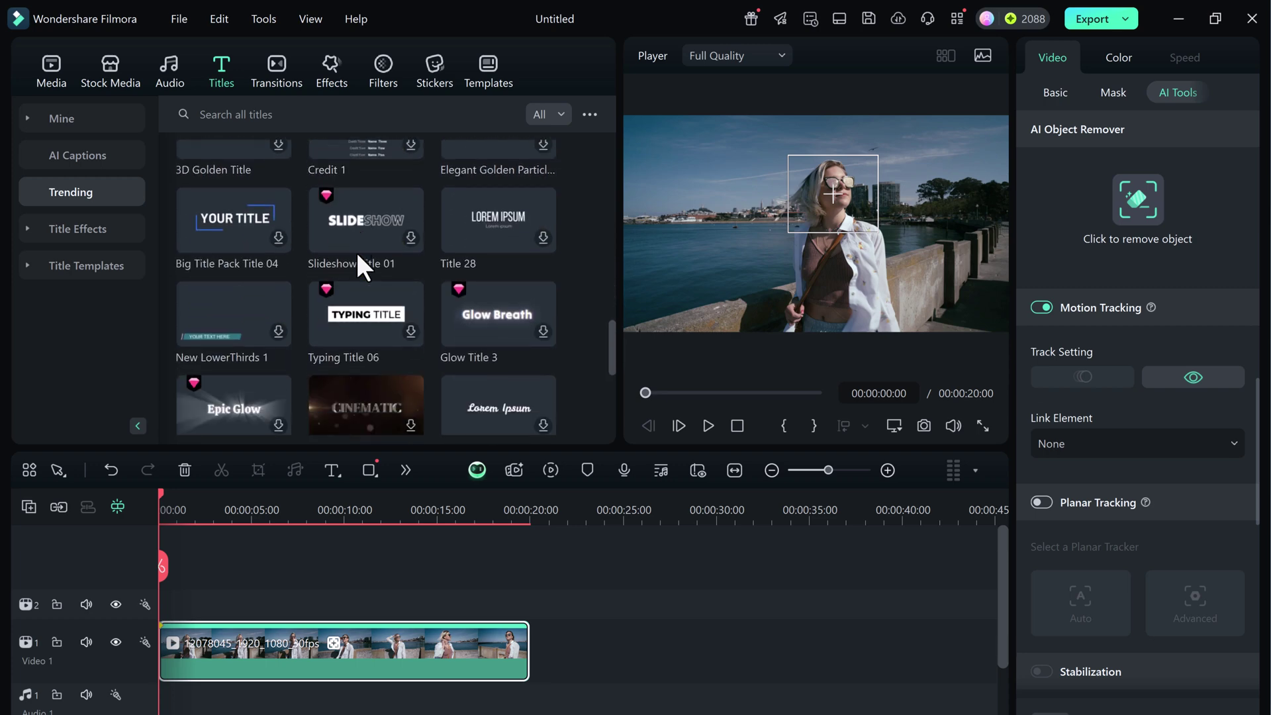
{"action": "left_click", "coordinate": [284, 119]}
{"action": "type", "text": "call"}
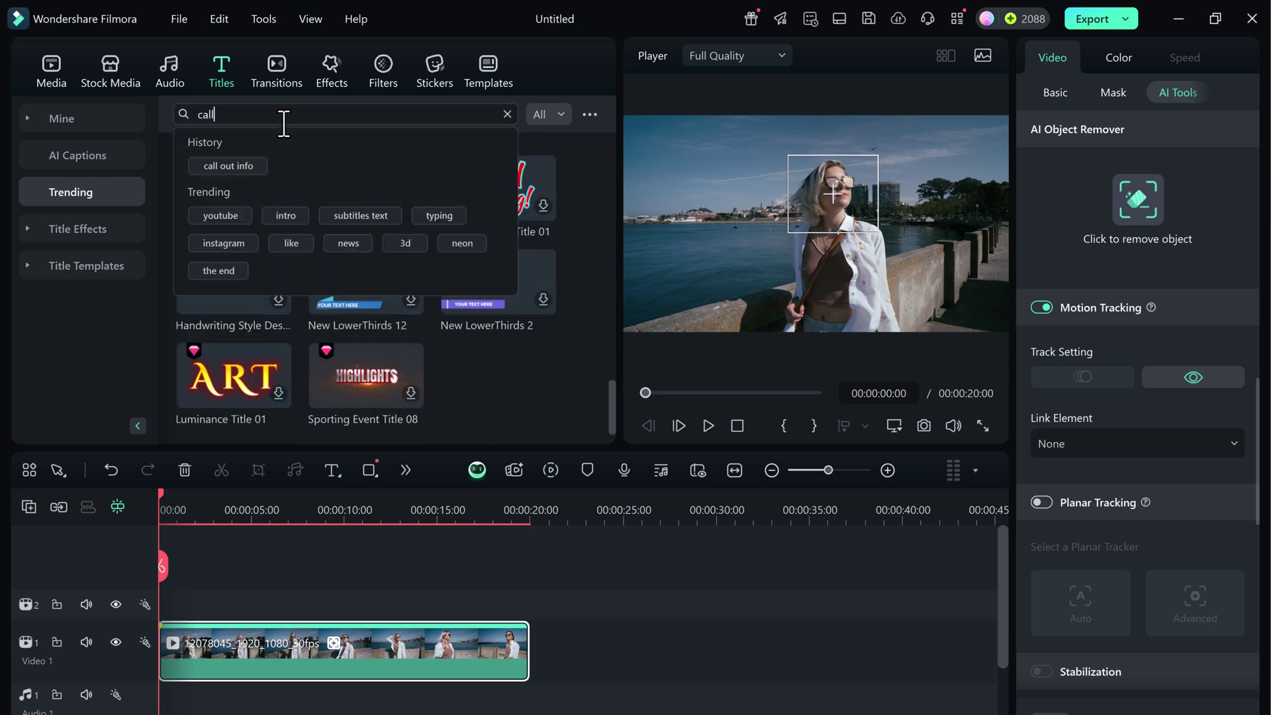
{"action": "type", "text": "out"}
{"action": "key", "text": "Return"}
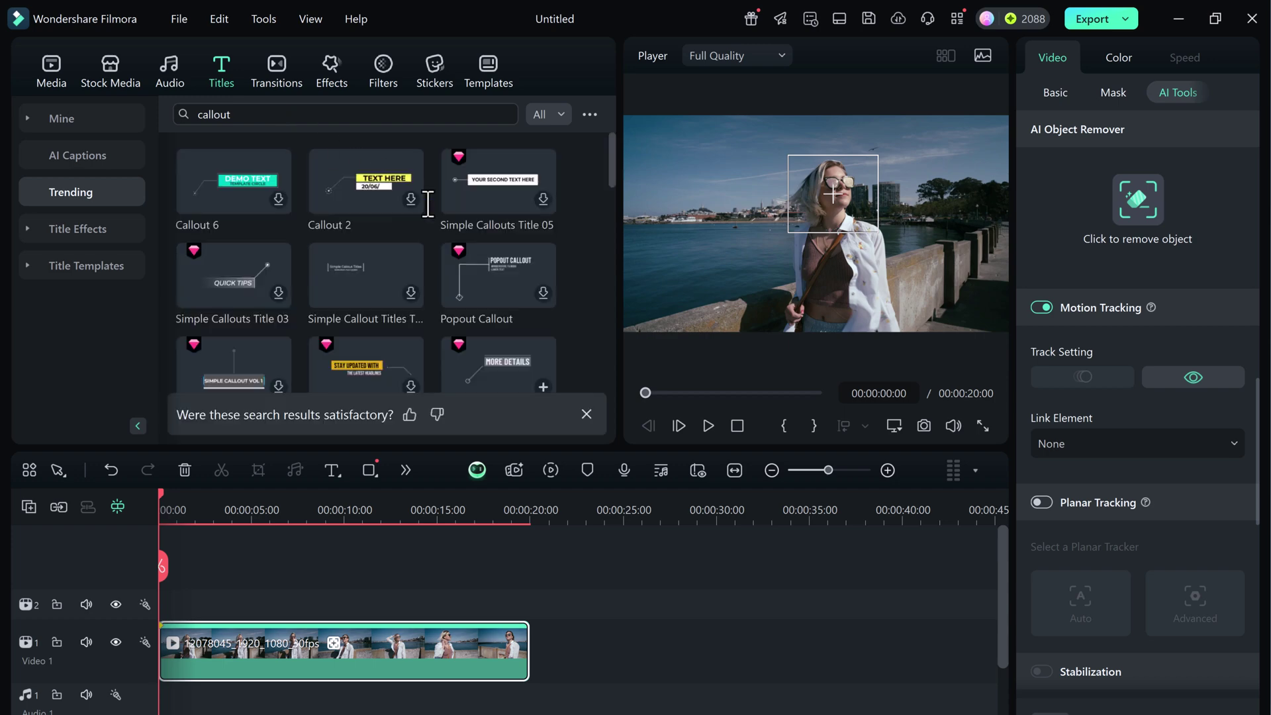
{"action": "scroll", "coordinate": [525, 259], "scroll_direction": "down", "scroll_amount": 2}
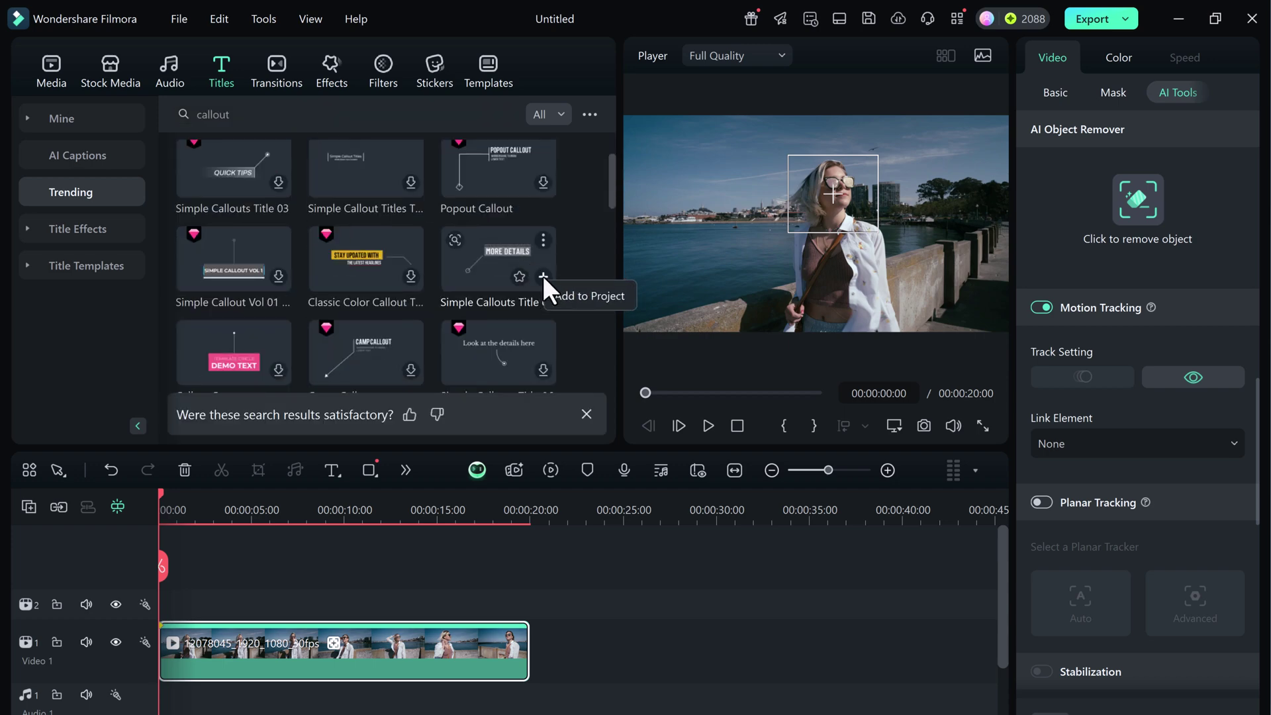
{"action": "left_click", "coordinate": [543, 276]}
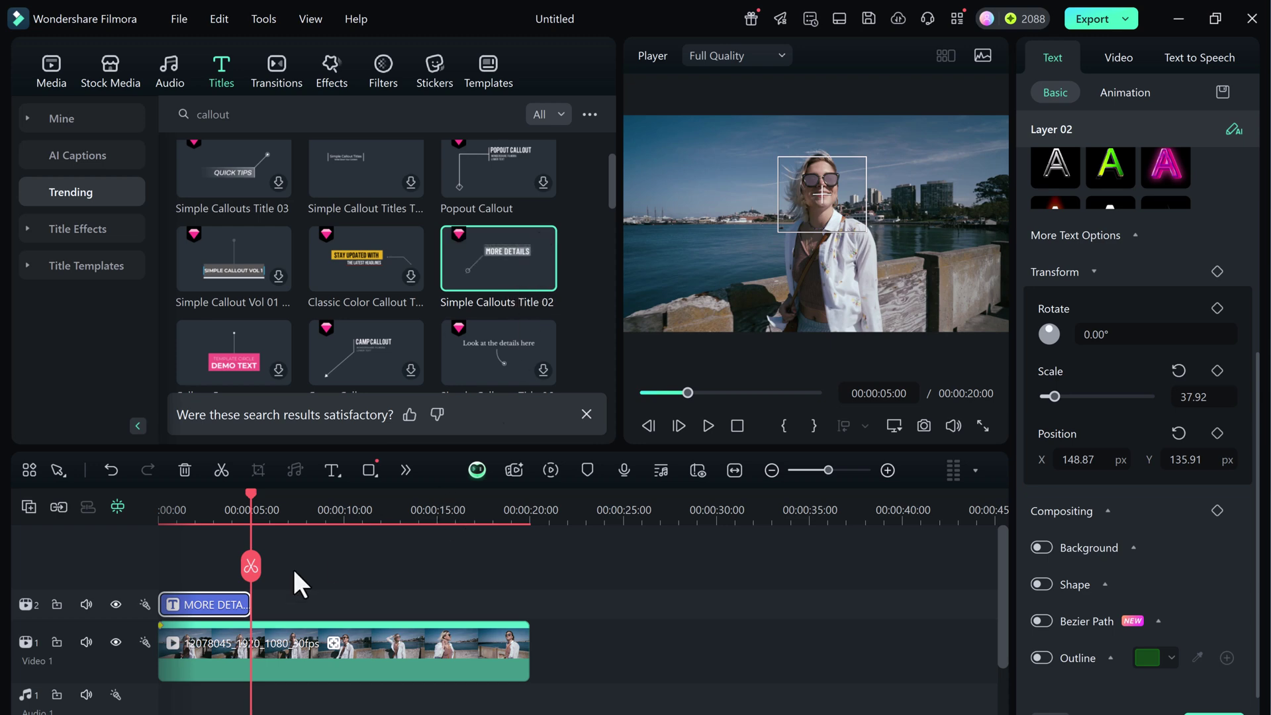
- Retype the callout as 'Sarah', frame the woman's face, and extend it to 00:00:20:00
{"action": "left_click", "coordinate": [172, 506]}
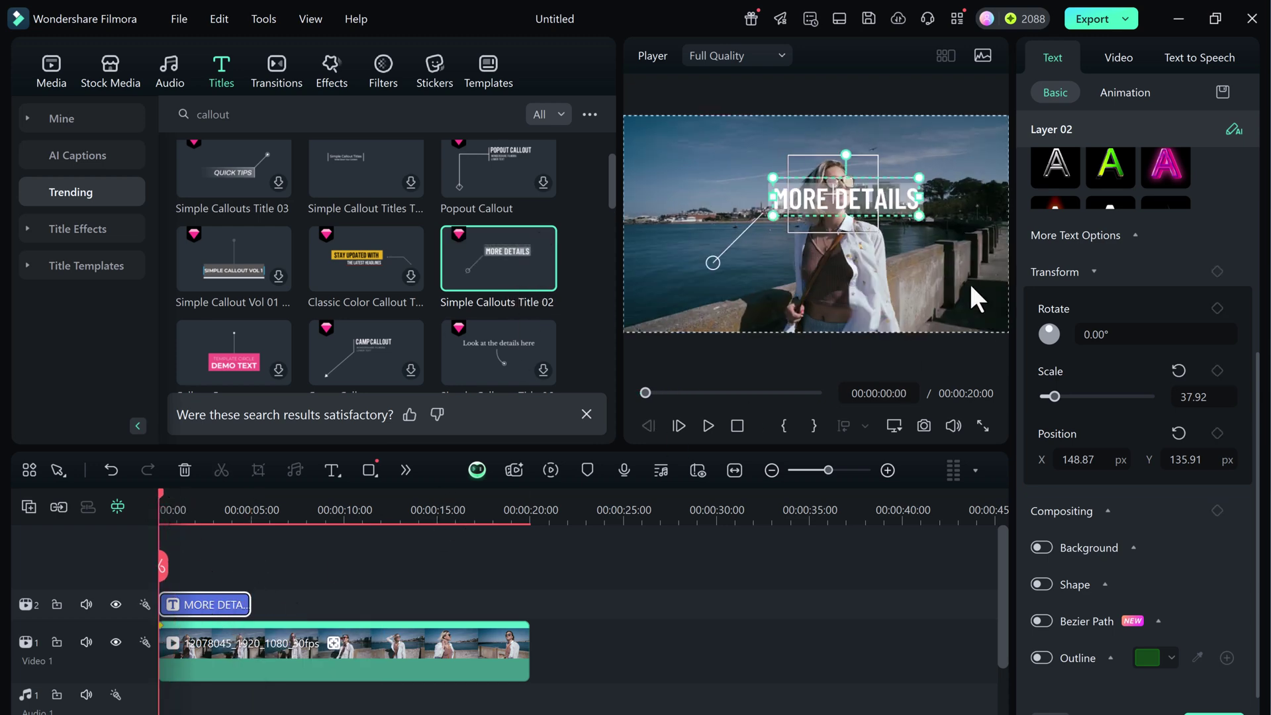
{"action": "scroll", "coordinate": [1059, 174], "scroll_direction": "down", "scroll_amount": 2}
{"action": "scroll", "coordinate": [1085, 199], "scroll_direction": "up", "scroll_amount": 1}
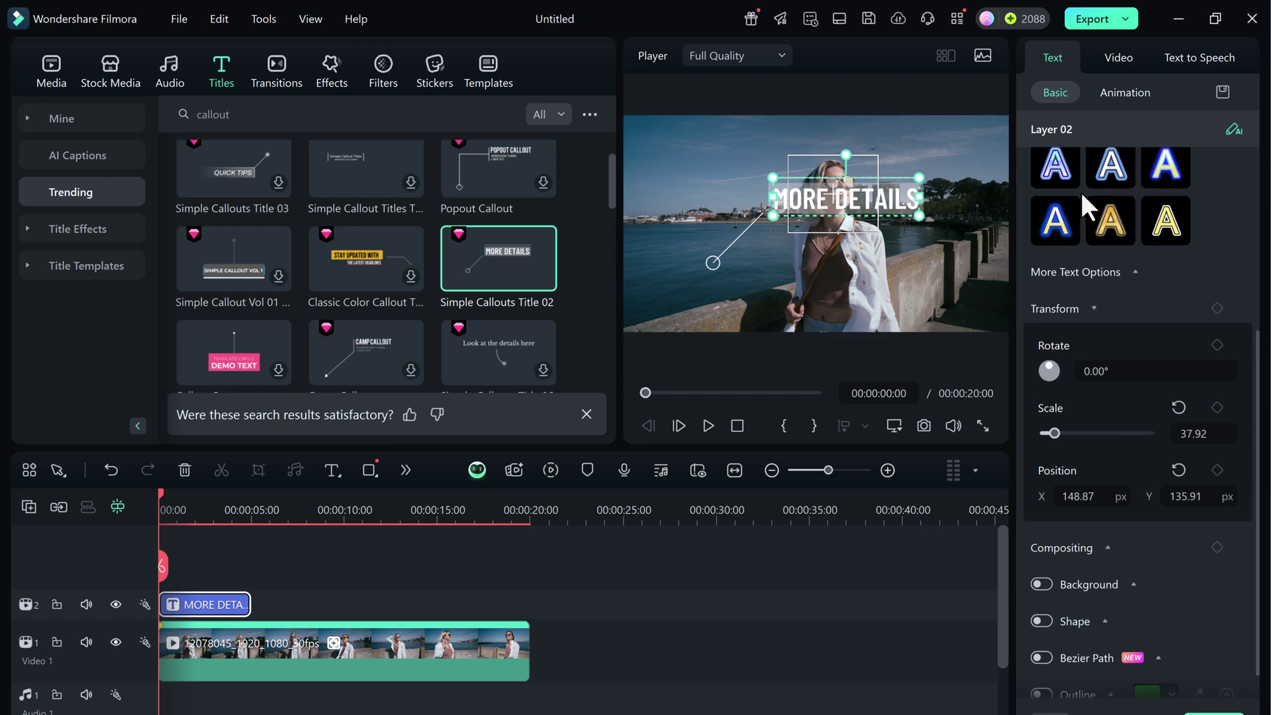
{"action": "double_click", "coordinate": [786, 206]}
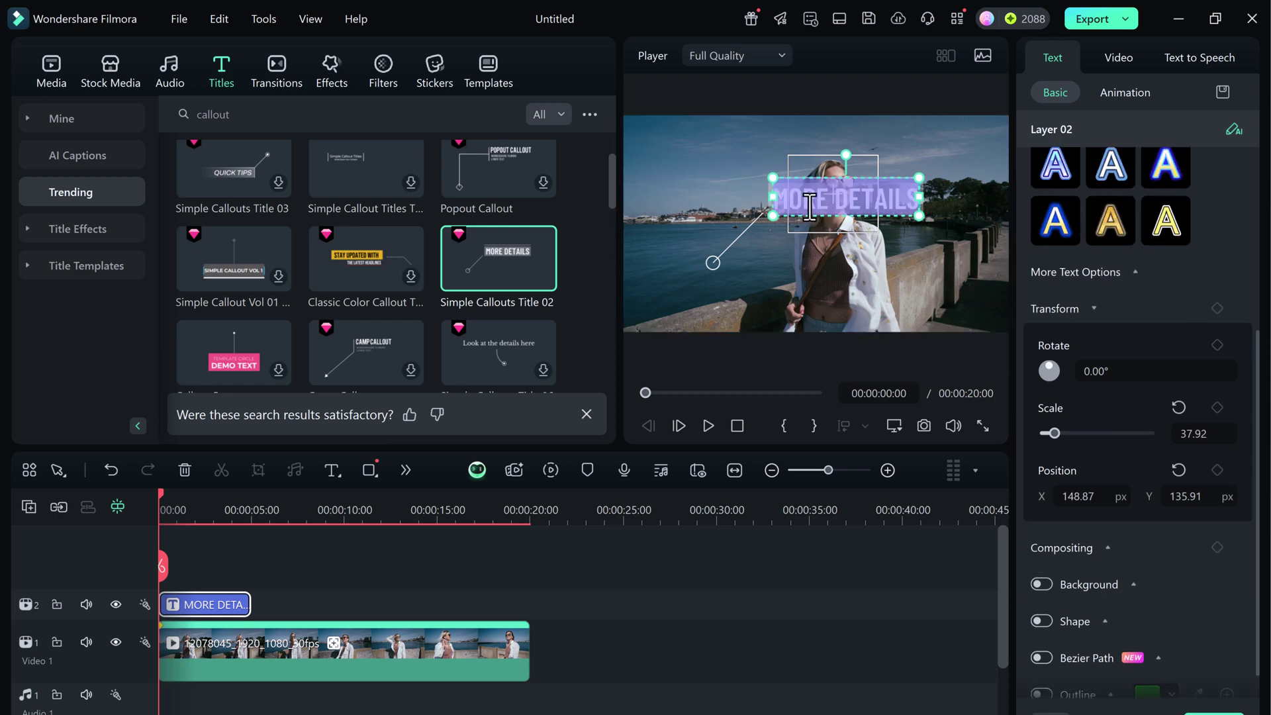
{"action": "type", "text": "Sarah"}
{"action": "left_click_drag", "start_coordinate": [809, 207], "coordinate": [903, 180]}
{"action": "left_click", "coordinate": [618, 566]}
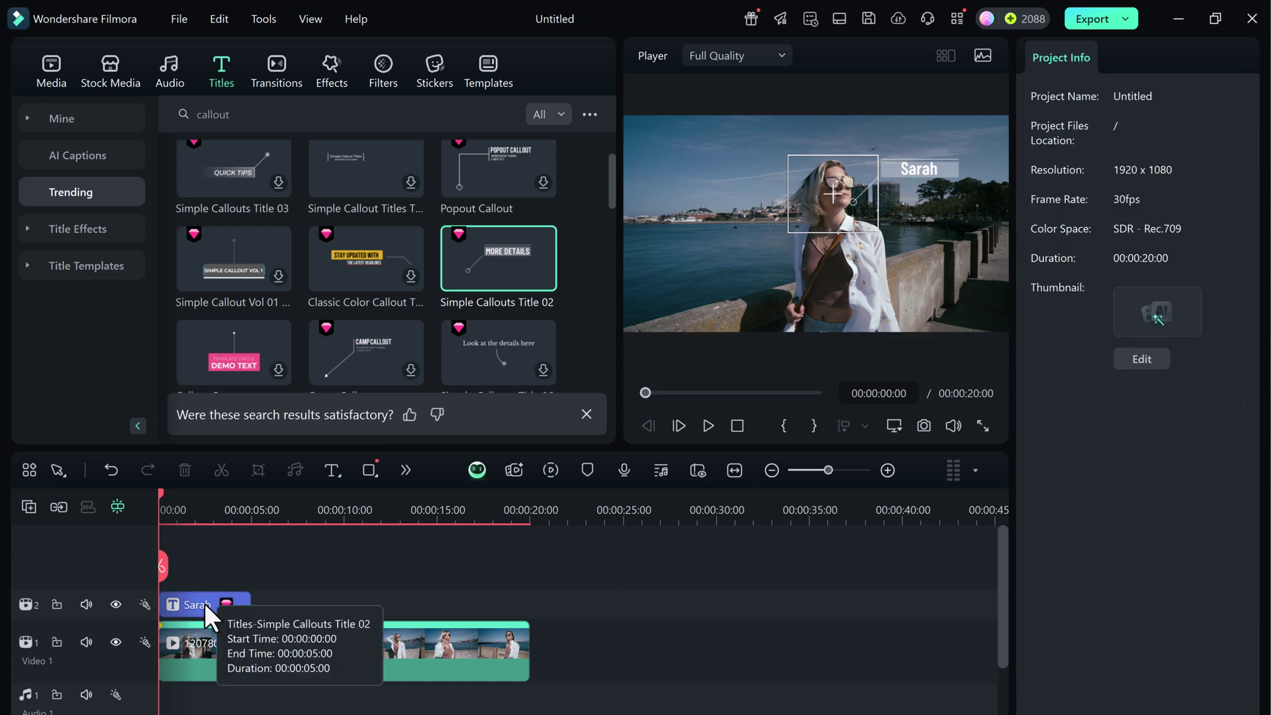
{"action": "left_click_drag", "start_coordinate": [249, 604], "coordinate": [530, 599]}
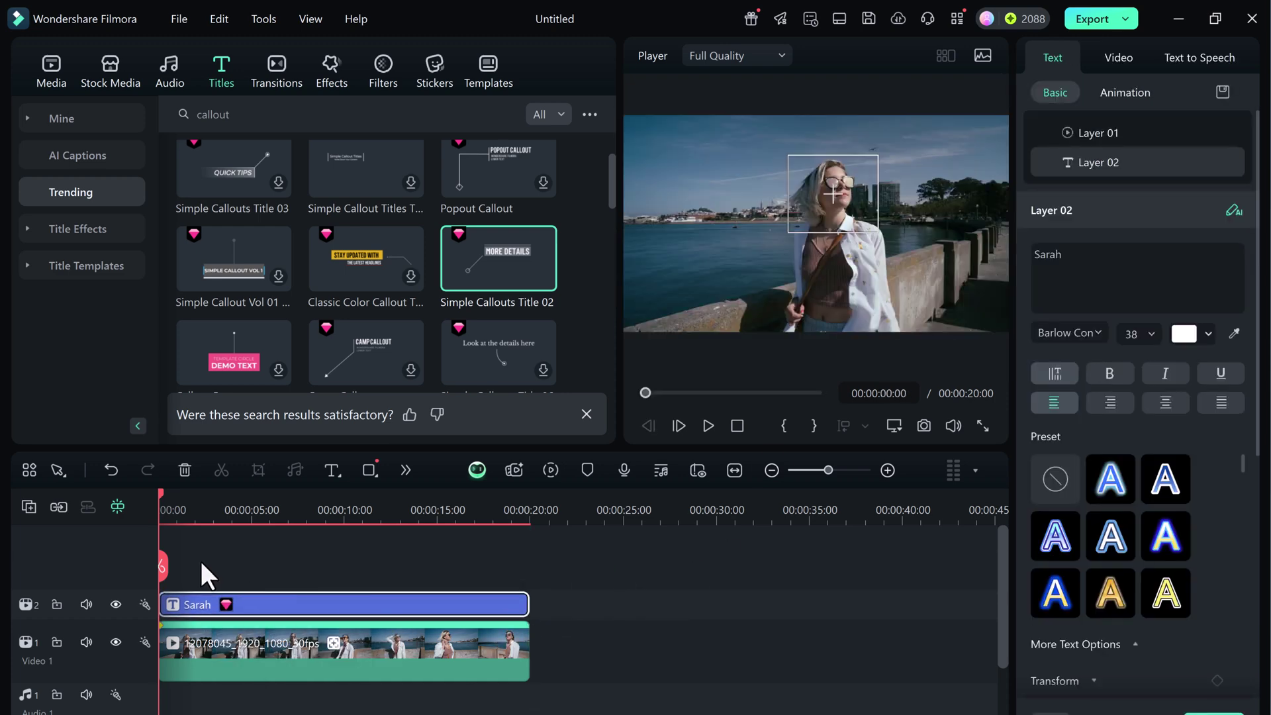
- Link the Sarah callout title to the face clip's motion track and play back to check
{"action": "left_click", "coordinate": [246, 651]}
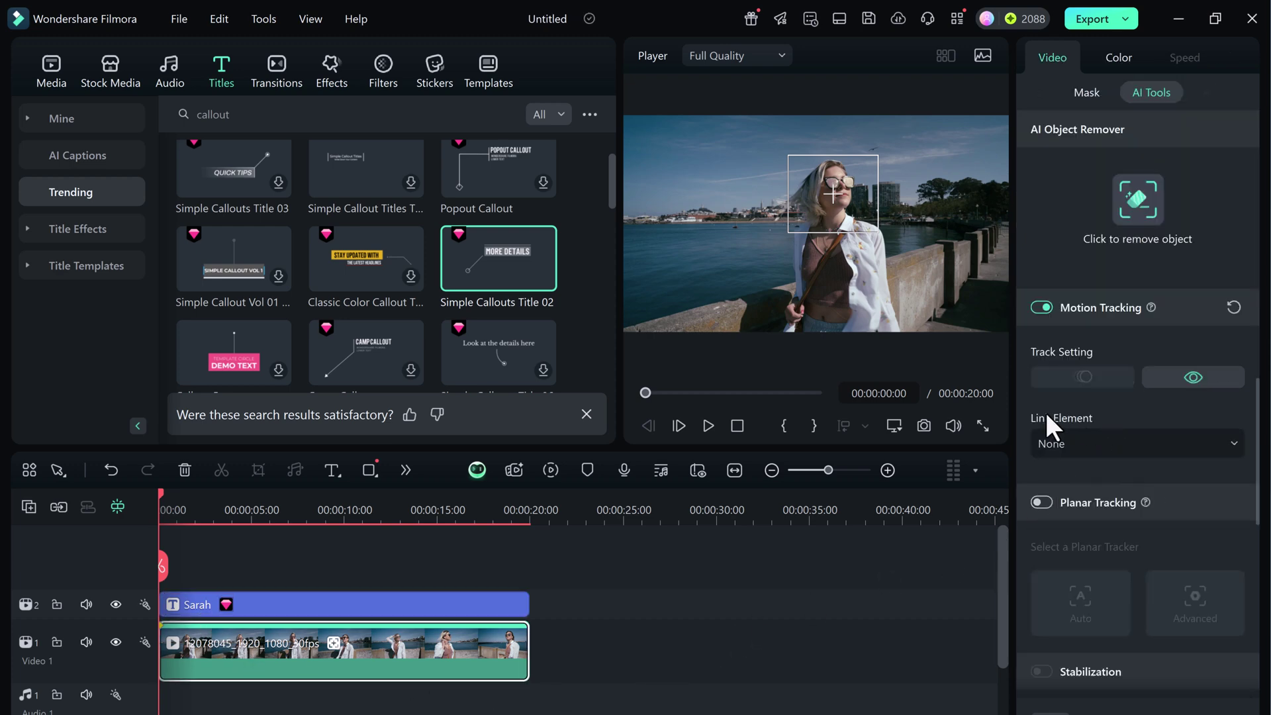
{"action": "left_click", "coordinate": [1233, 442]}
{"action": "left_click", "coordinate": [1094, 517]}
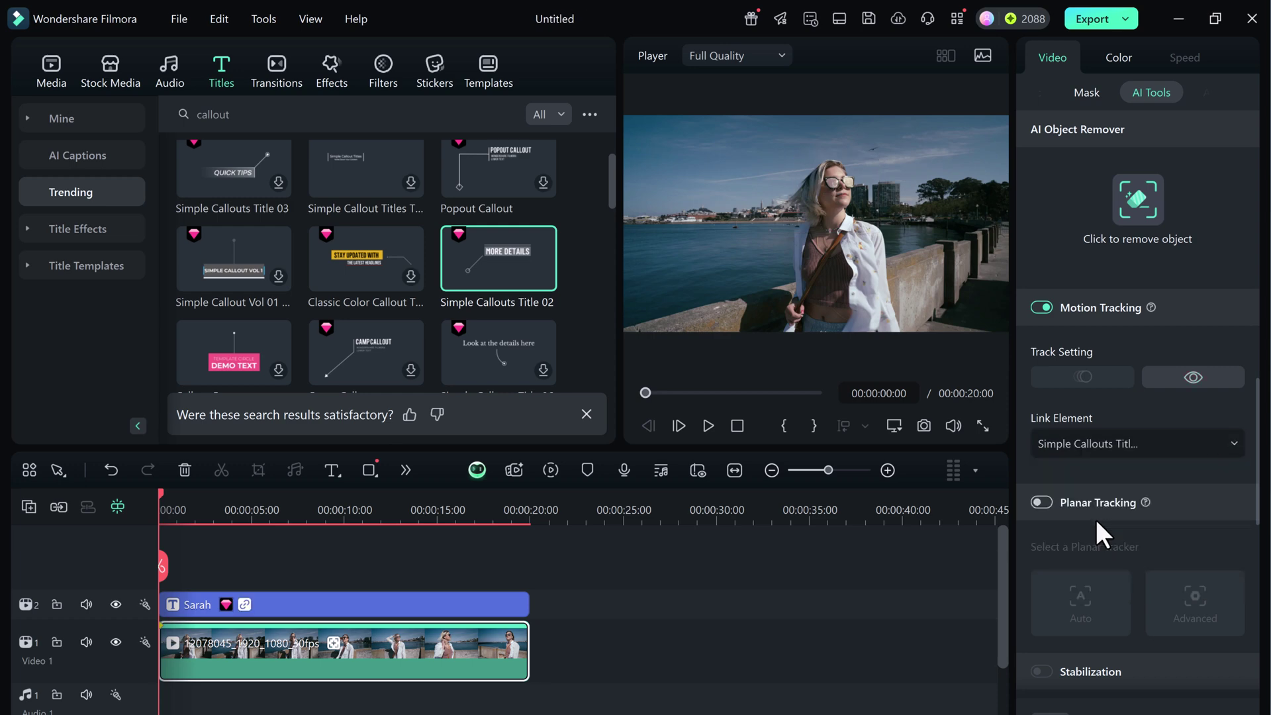
{"action": "left_click", "coordinate": [710, 426]}
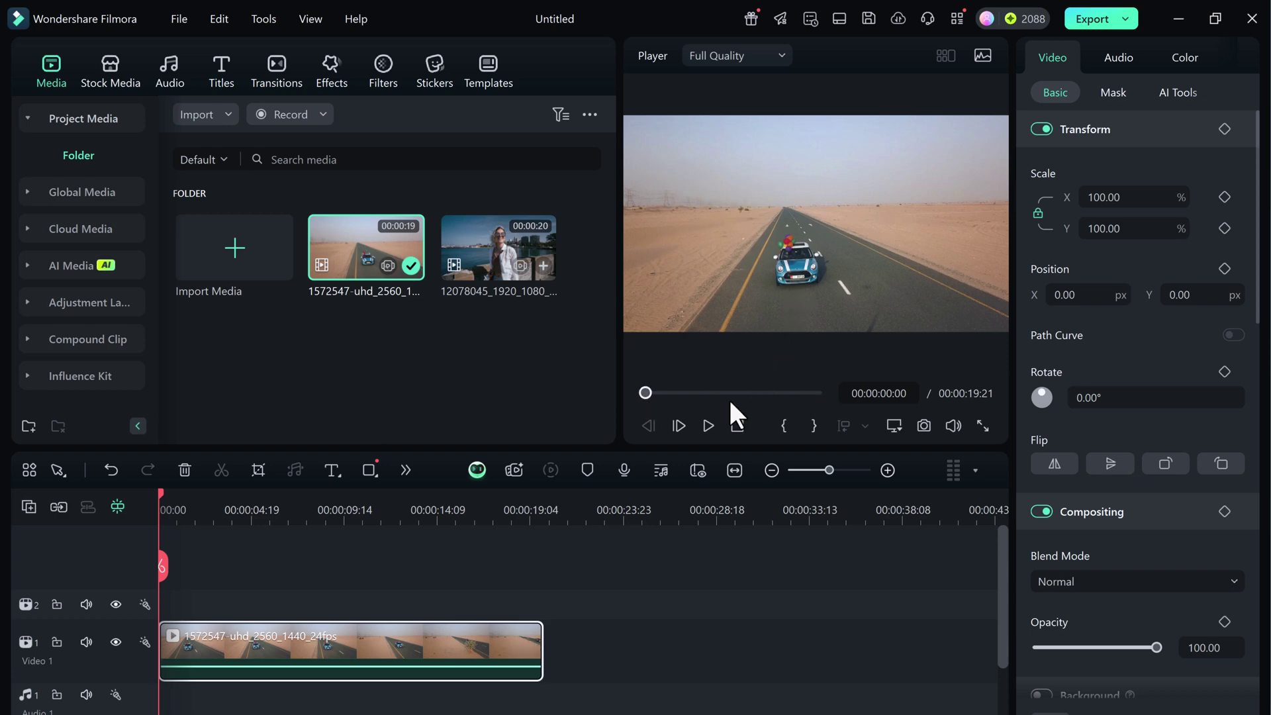
- Enable Motion Tracking on the desert clip with the box fitted around the blue car, and analyse it
{"action": "left_click", "coordinate": [708, 425]}
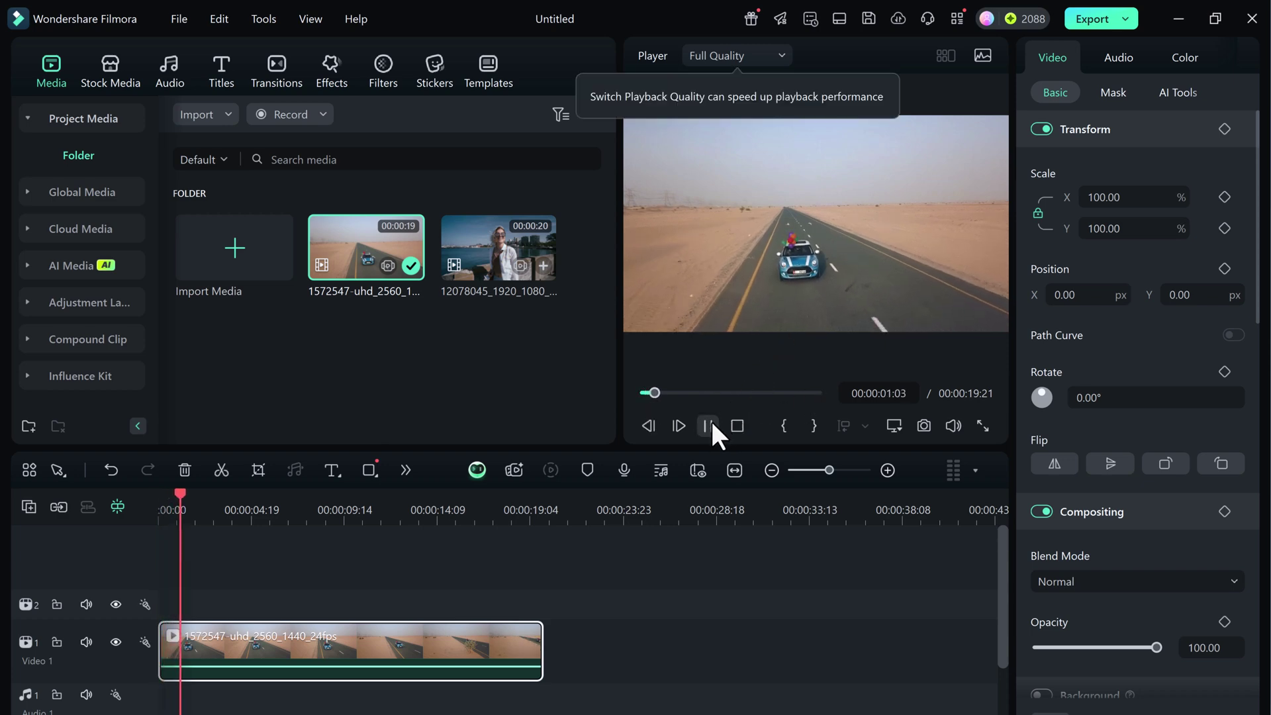
{"action": "key", "text": "ctrl+/"}
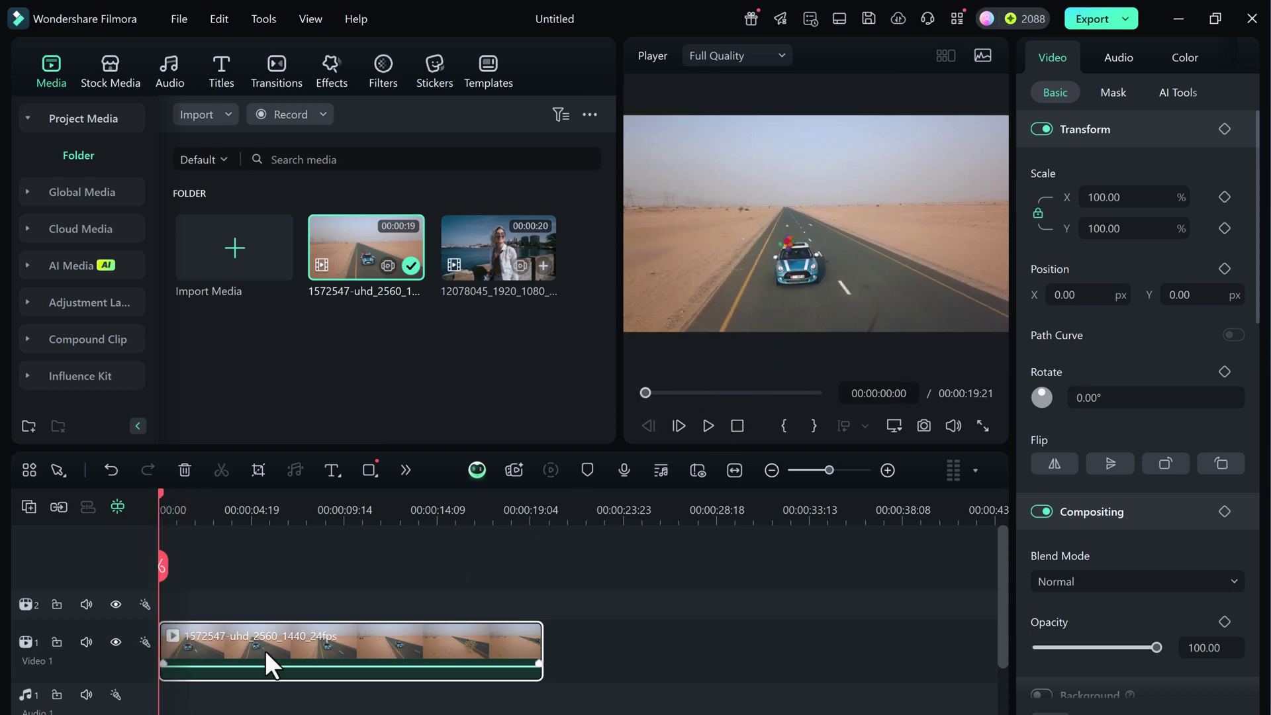
{"action": "left_click", "coordinate": [1179, 93]}
{"action": "scroll", "coordinate": [1113, 467], "scroll_direction": "down", "scroll_amount": 1}
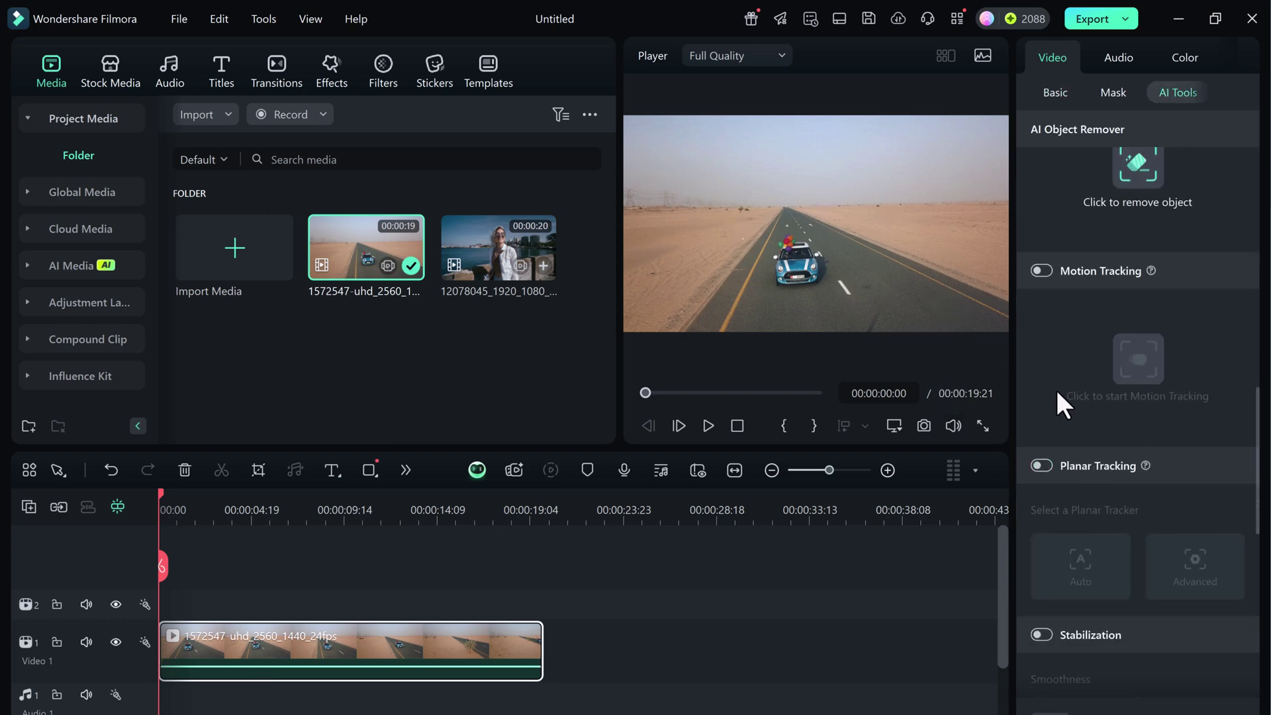
{"action": "left_click", "coordinate": [1041, 269]}
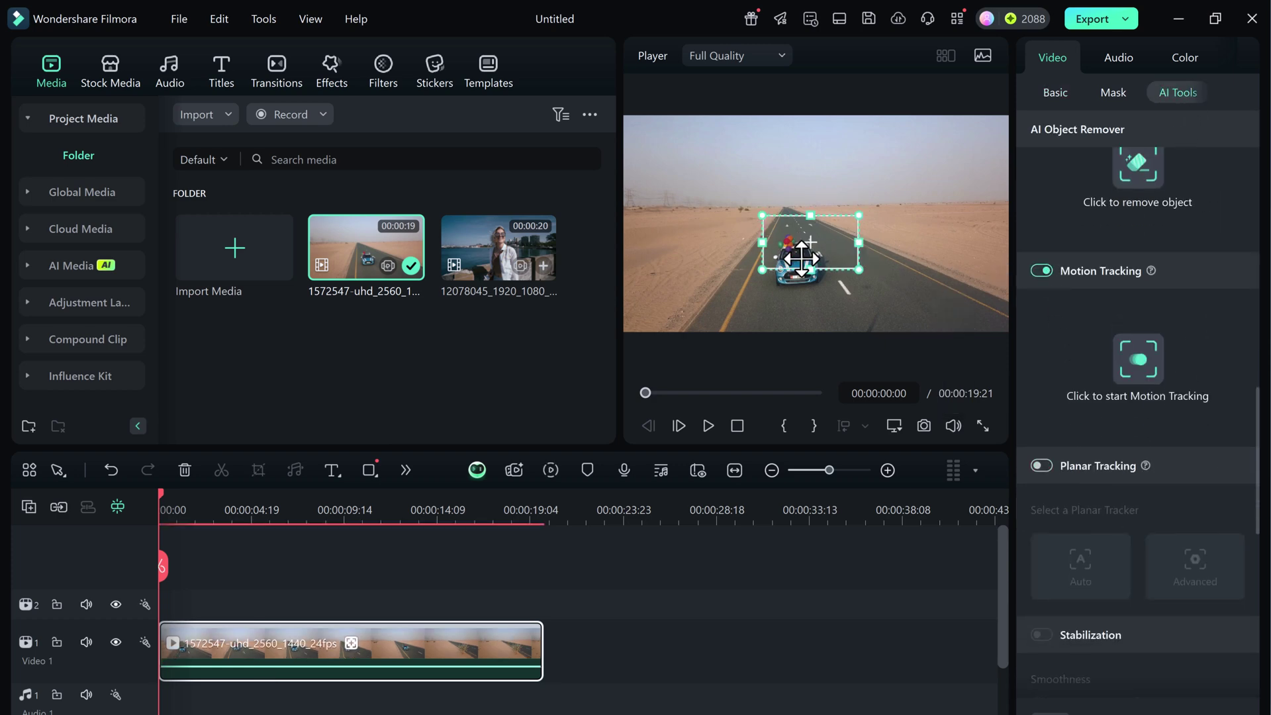
{"action": "left_click_drag", "start_coordinate": [801, 258], "coordinate": [830, 265]}
{"action": "left_click", "coordinate": [1138, 361]}
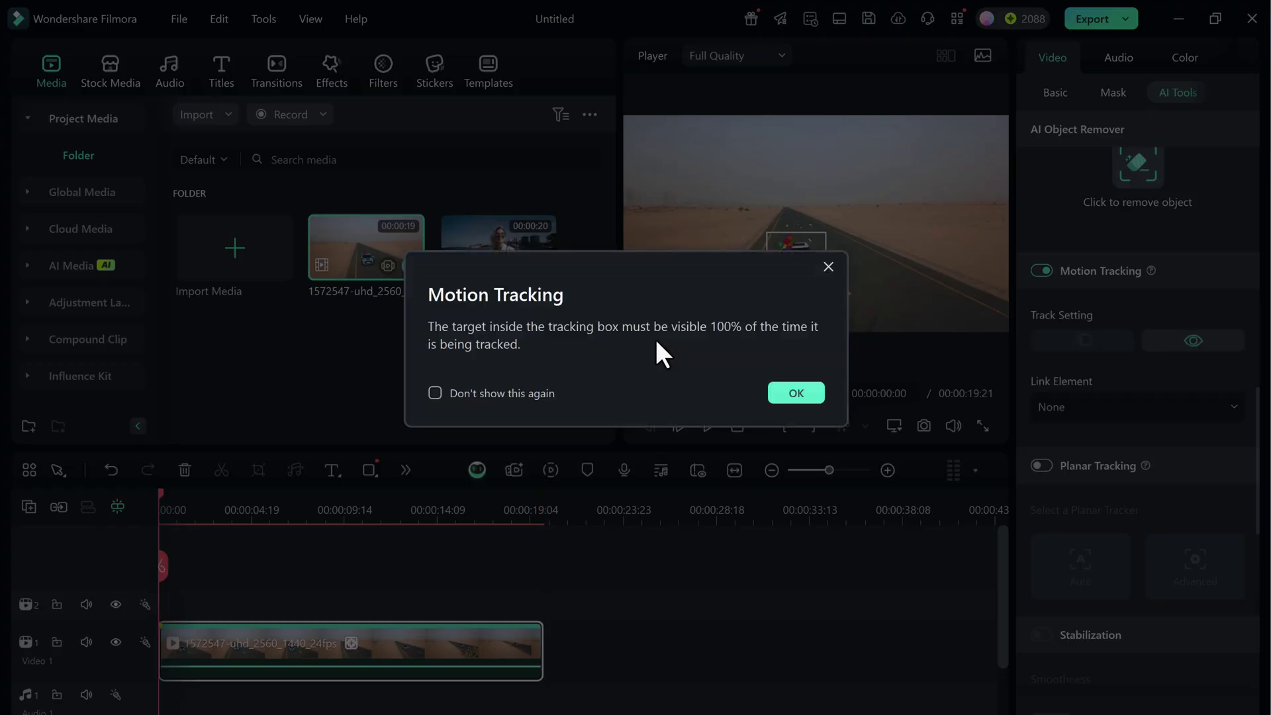
{"action": "left_click", "coordinate": [796, 393]}
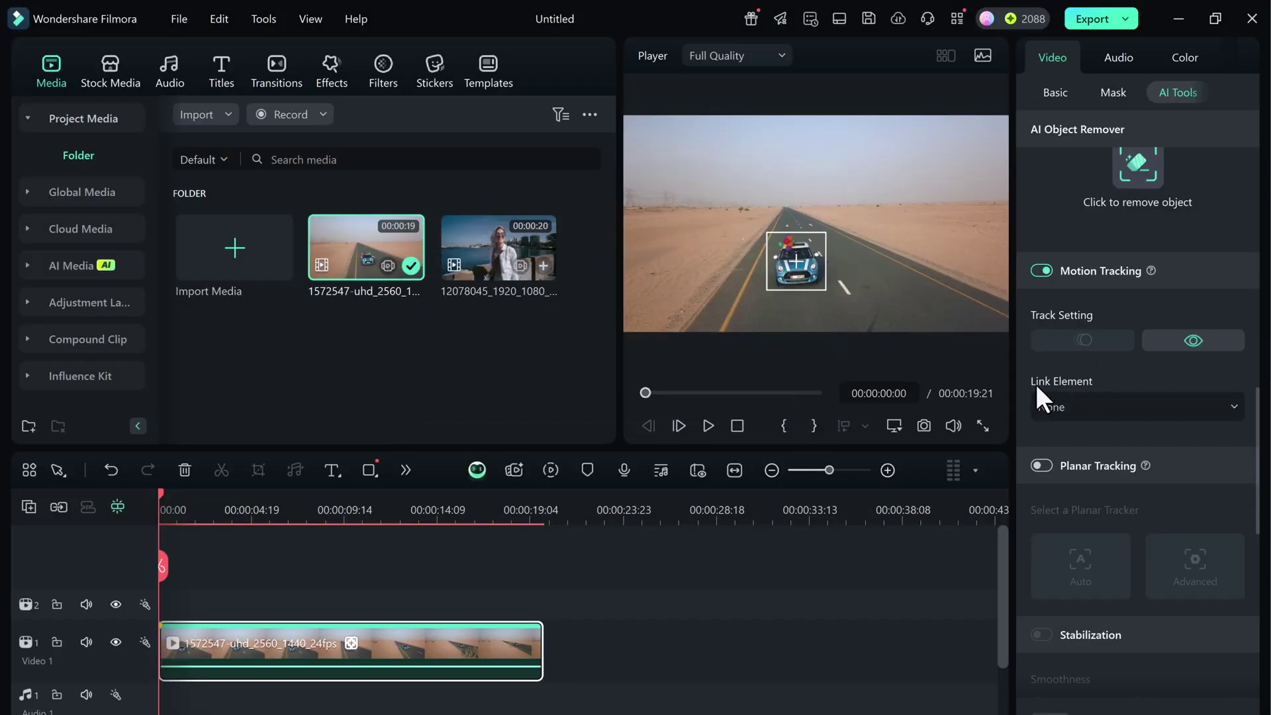
- Link a mosaic to the car's motion track and try two different mosaic styles
{"action": "left_click", "coordinate": [1086, 407]}
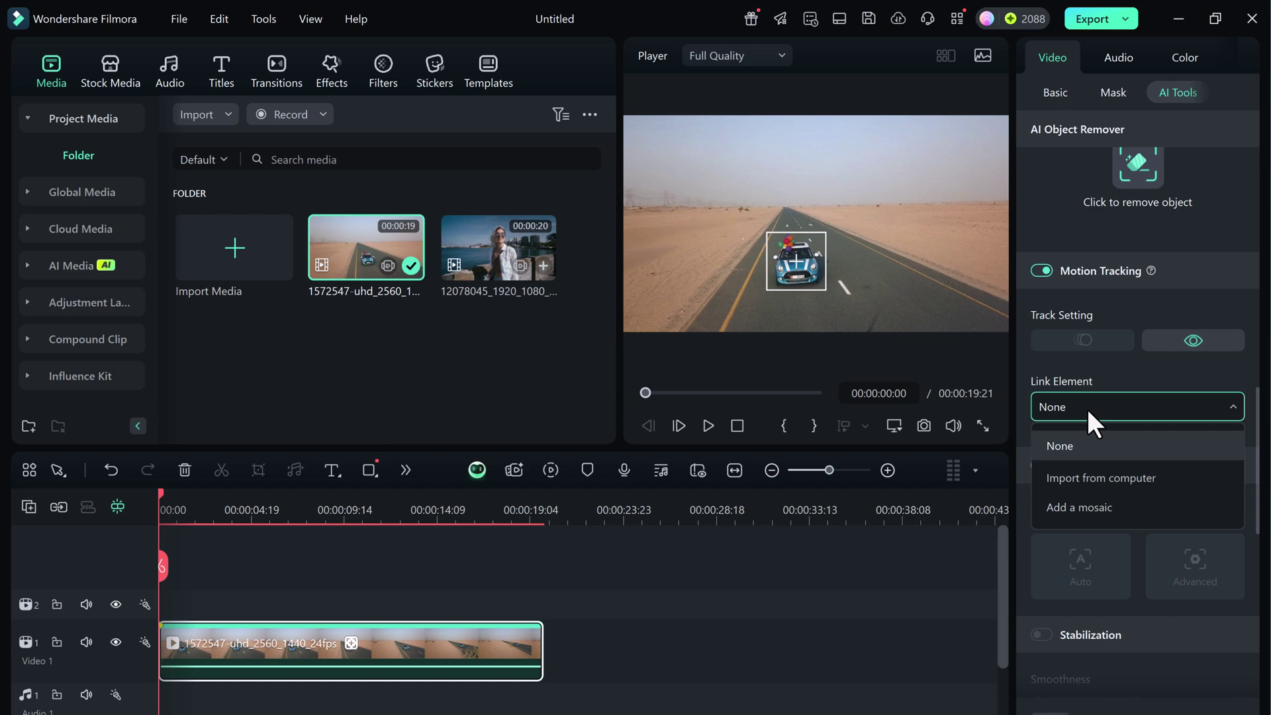
{"action": "left_click", "coordinate": [1083, 507]}
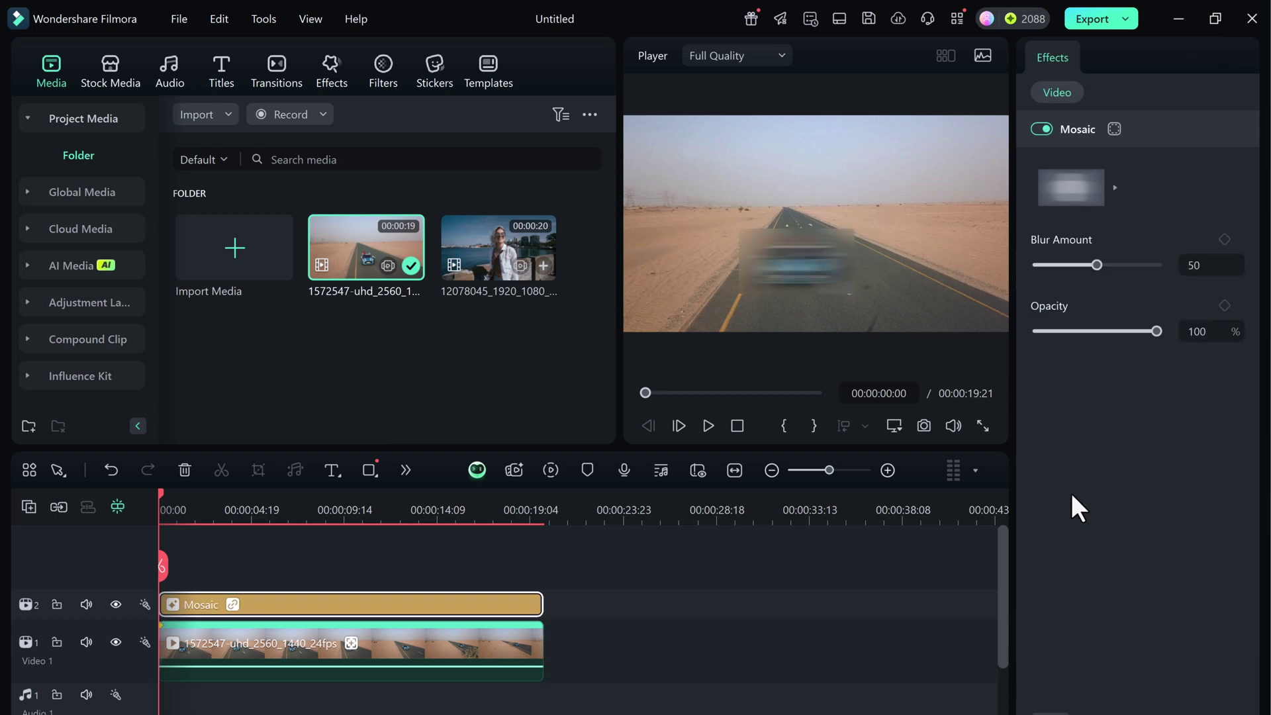
{"action": "left_click", "coordinate": [1119, 186]}
{"action": "left_click", "coordinate": [1161, 240]}
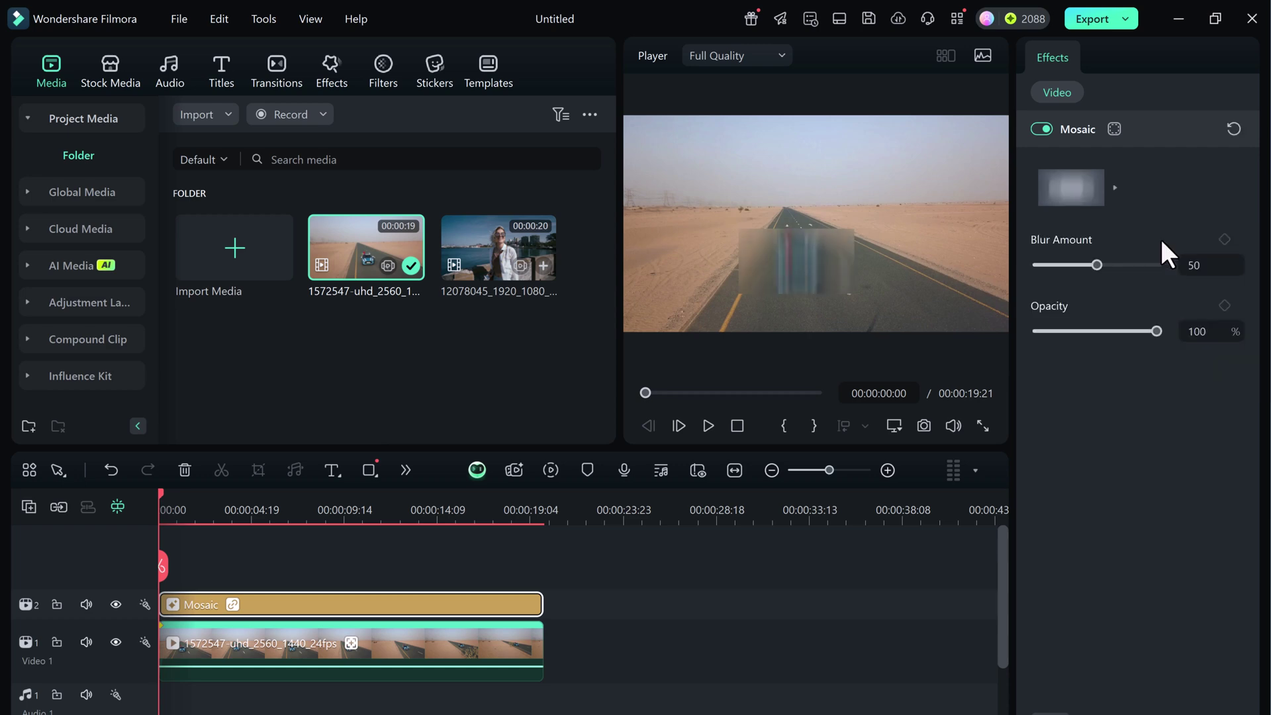
{"action": "left_click", "coordinate": [1108, 187]}
{"action": "left_click", "coordinate": [1101, 303]}
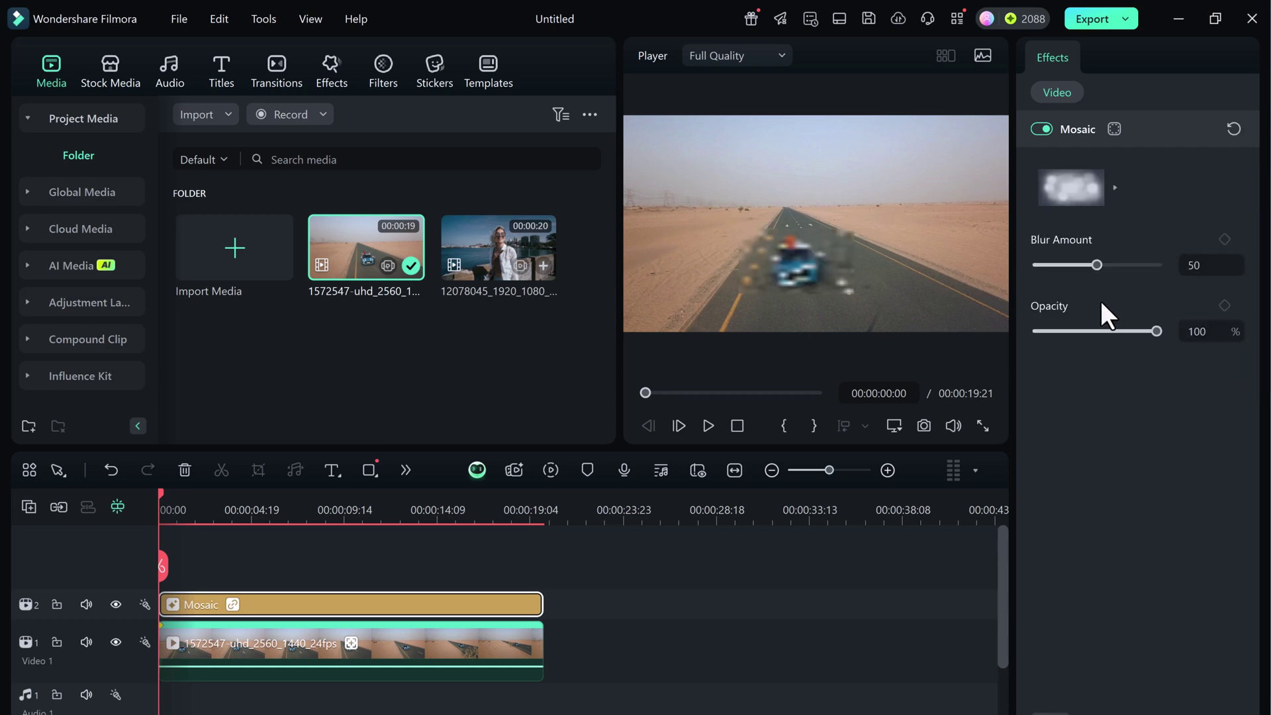
- Adjust the mosaic's blur amount and opacity, toggle it off and on, and choose the horizontal-stripe style
{"action": "left_click_drag", "start_coordinate": [1096, 264], "coordinate": [1112, 265]}
{"action": "left_click", "coordinate": [1112, 189]}
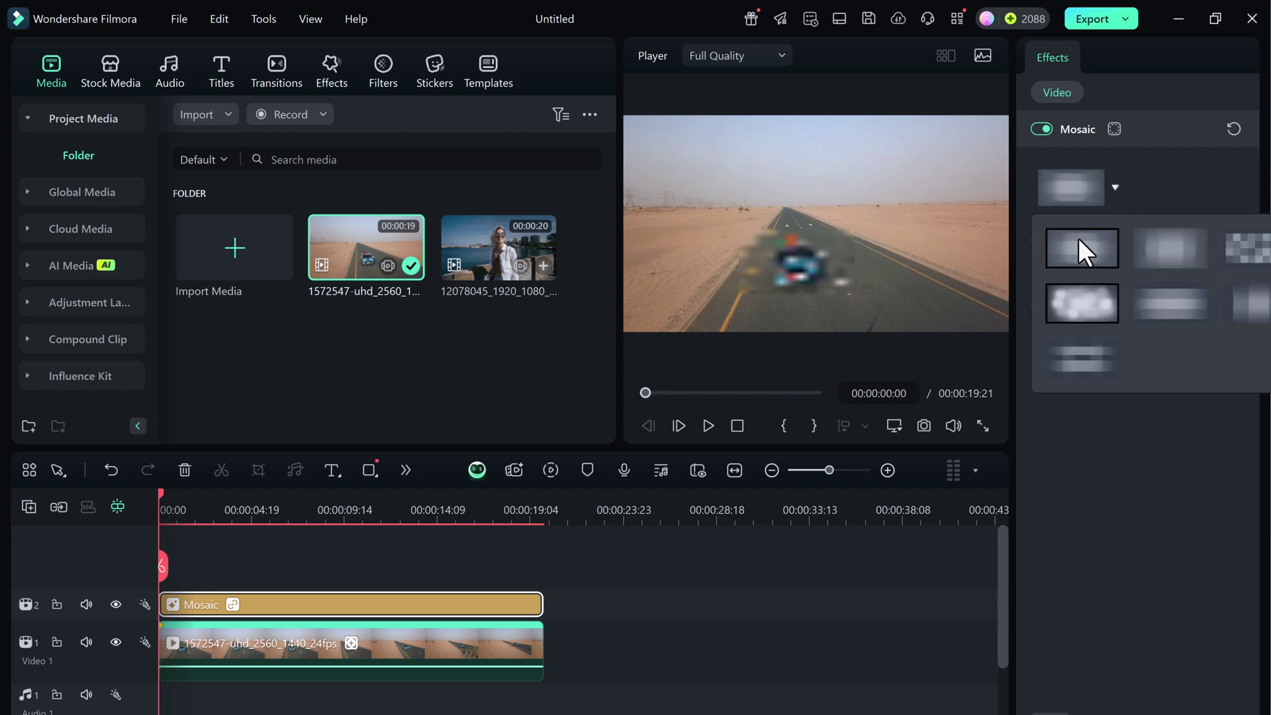
{"action": "left_click", "coordinate": [1078, 237]}
{"action": "left_click", "coordinate": [1041, 129]}
{"action": "left_click", "coordinate": [1039, 129]}
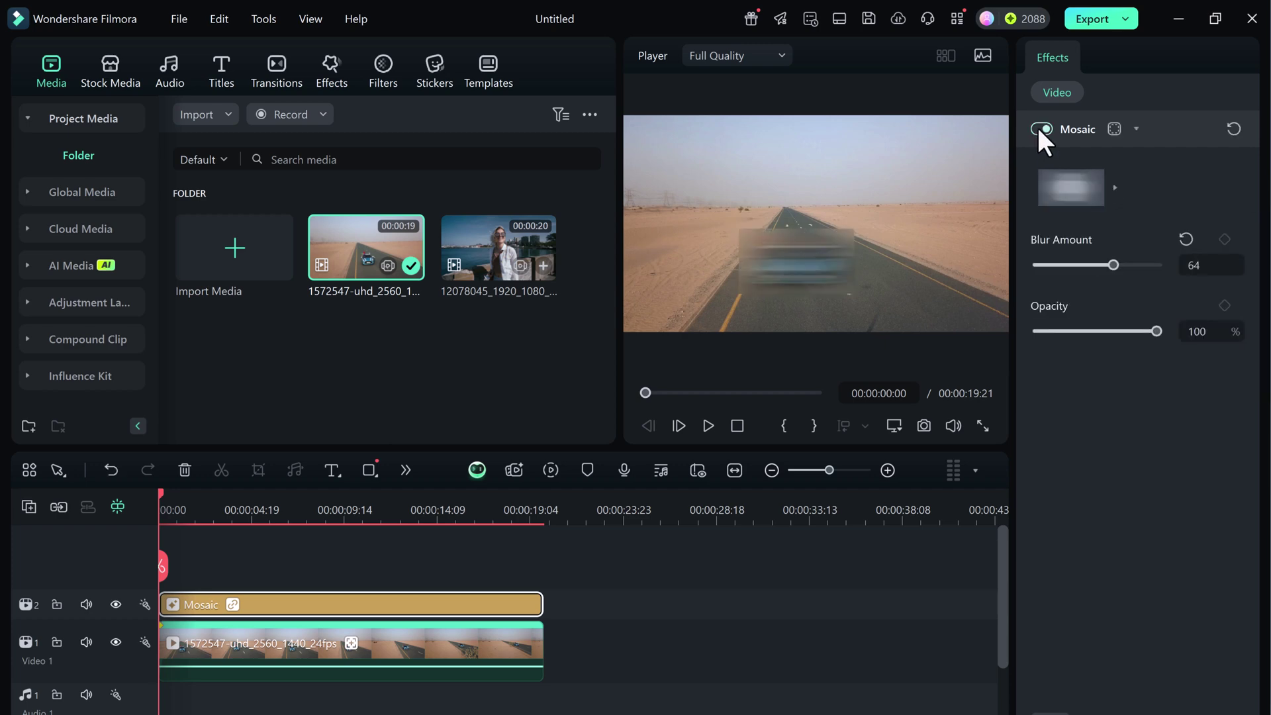
{"action": "mouse_move", "coordinate": [1156, 331]}
{"action": "left_mouse_down"}
{"action": "mouse_move", "coordinate": [1095, 332]}
{"action": "mouse_move", "coordinate": [1175, 322]}
{"action": "left_mouse_up"}
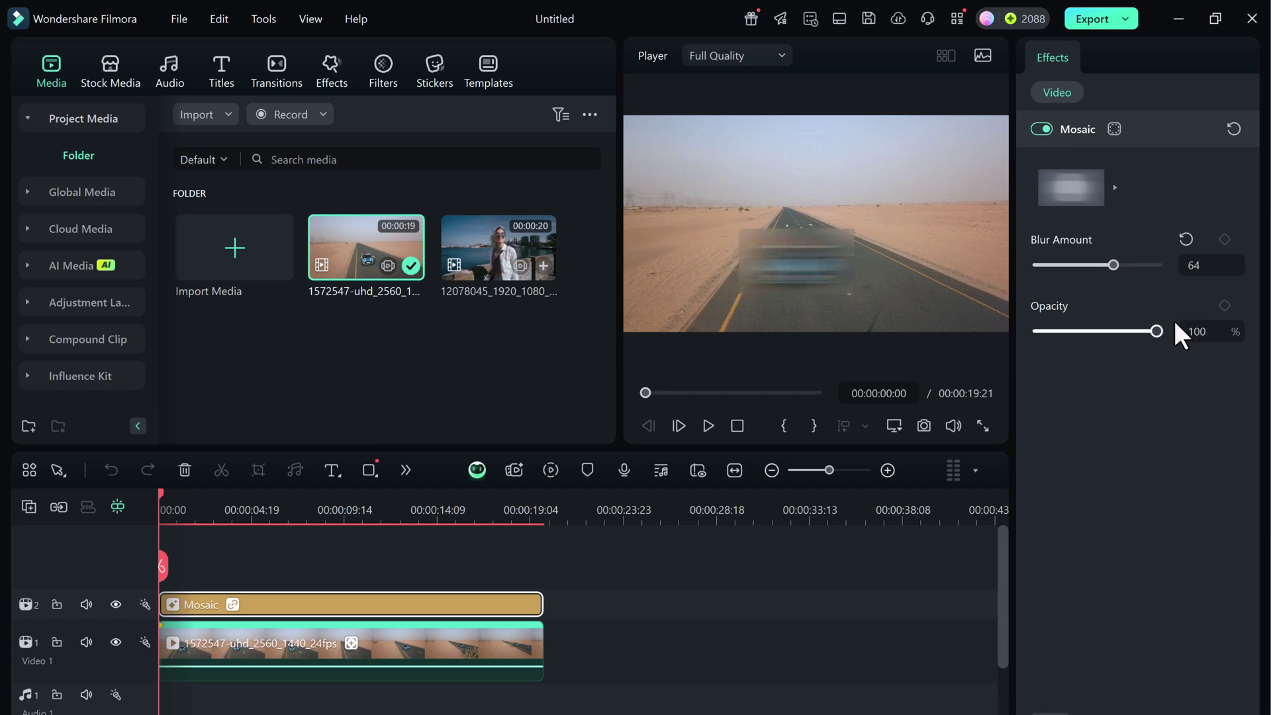
{"action": "left_click_drag", "start_coordinate": [1138, 264], "coordinate": [1087, 264]}
{"action": "left_click", "coordinate": [1063, 187]}
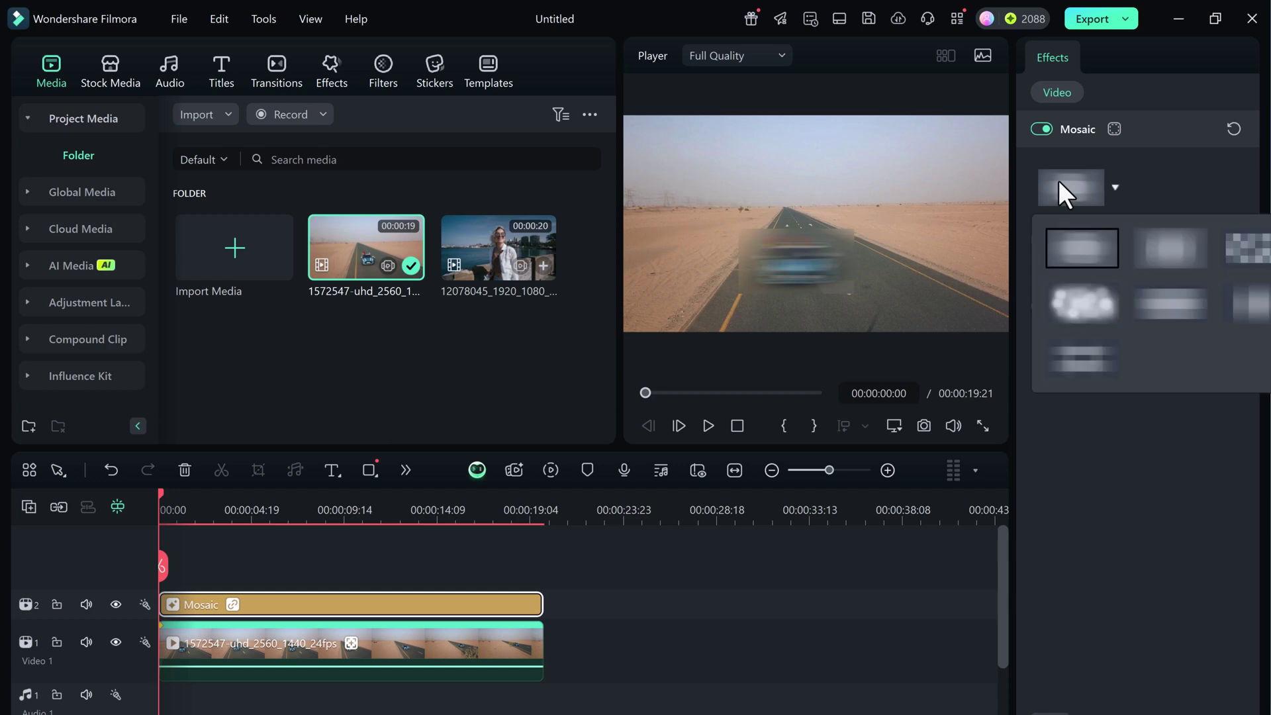
{"action": "left_click", "coordinate": [1137, 310]}
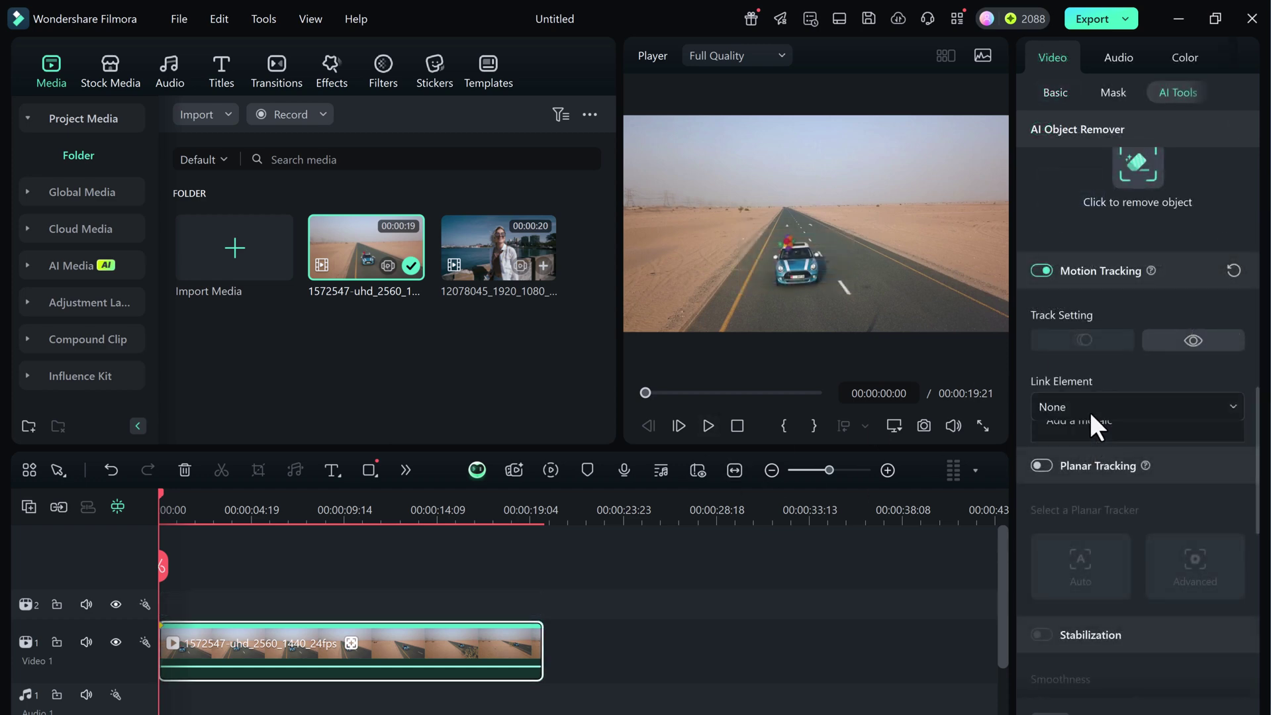
- Link the Subscribe-PNG-11 image from the computer to the car's motion track
{"action": "left_click", "coordinate": [1089, 411]}
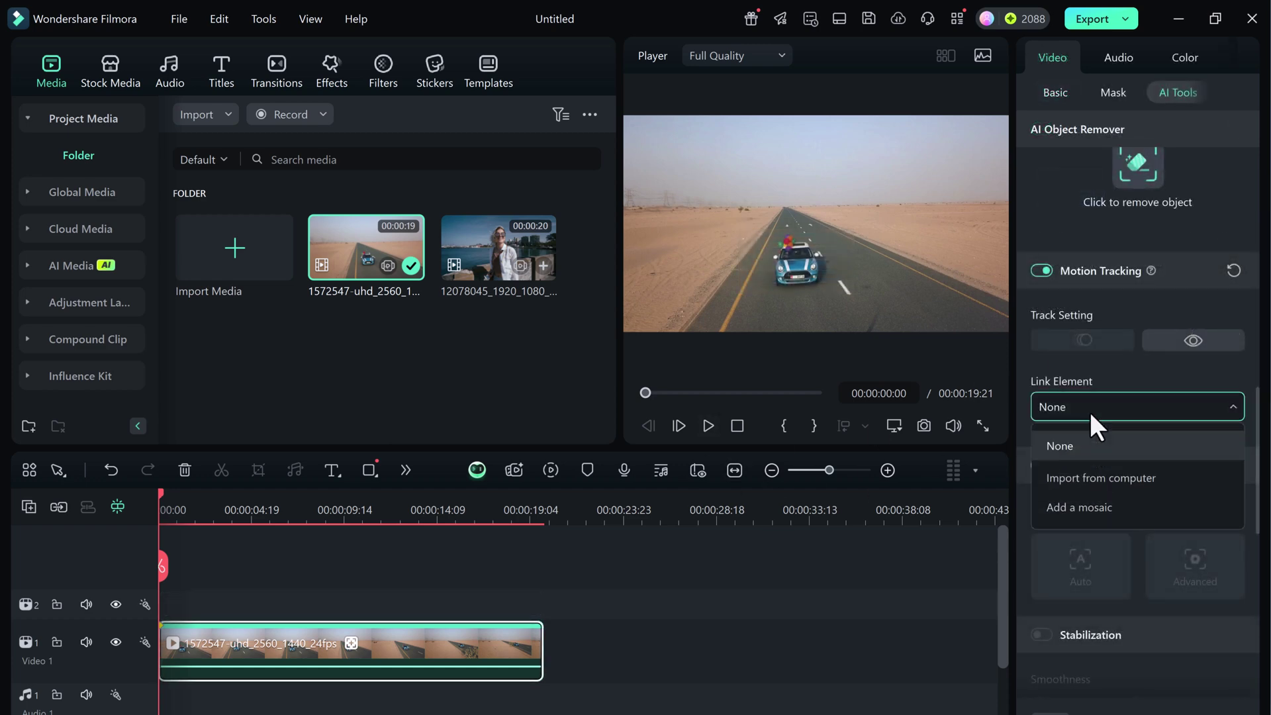
{"action": "left_click", "coordinate": [1098, 477]}
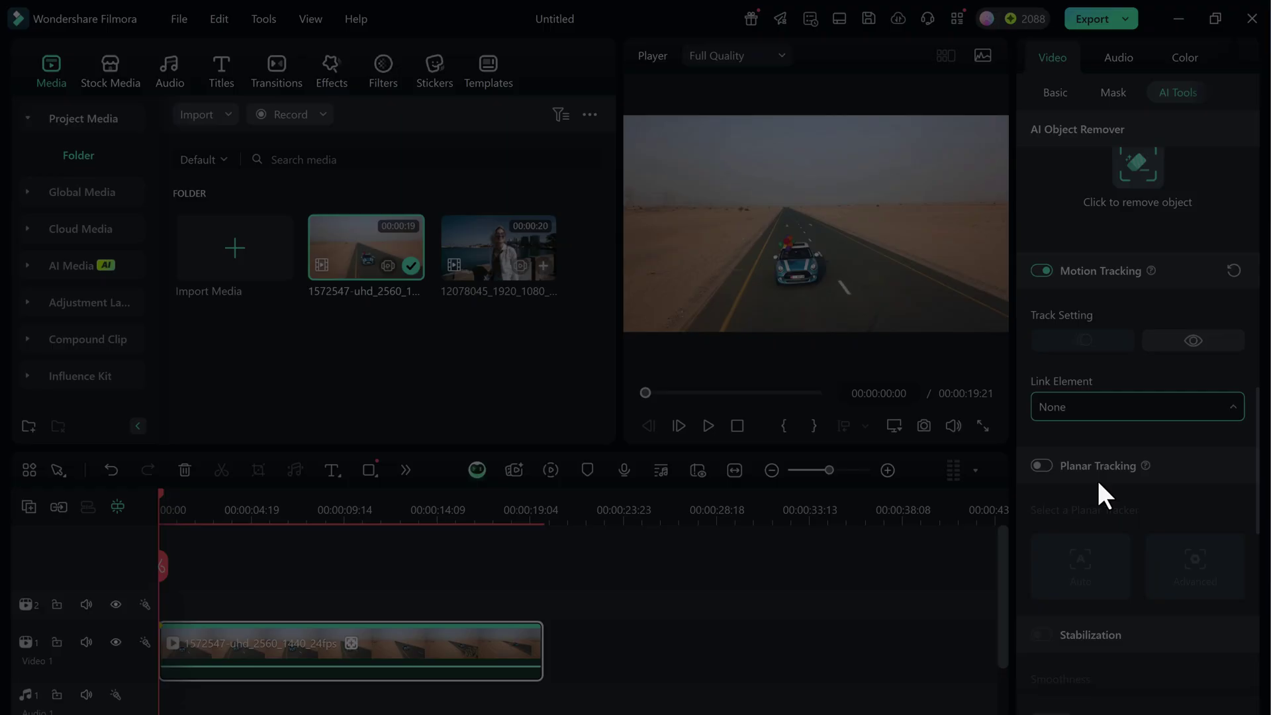
{"action": "double_click", "coordinate": [226, 130]}
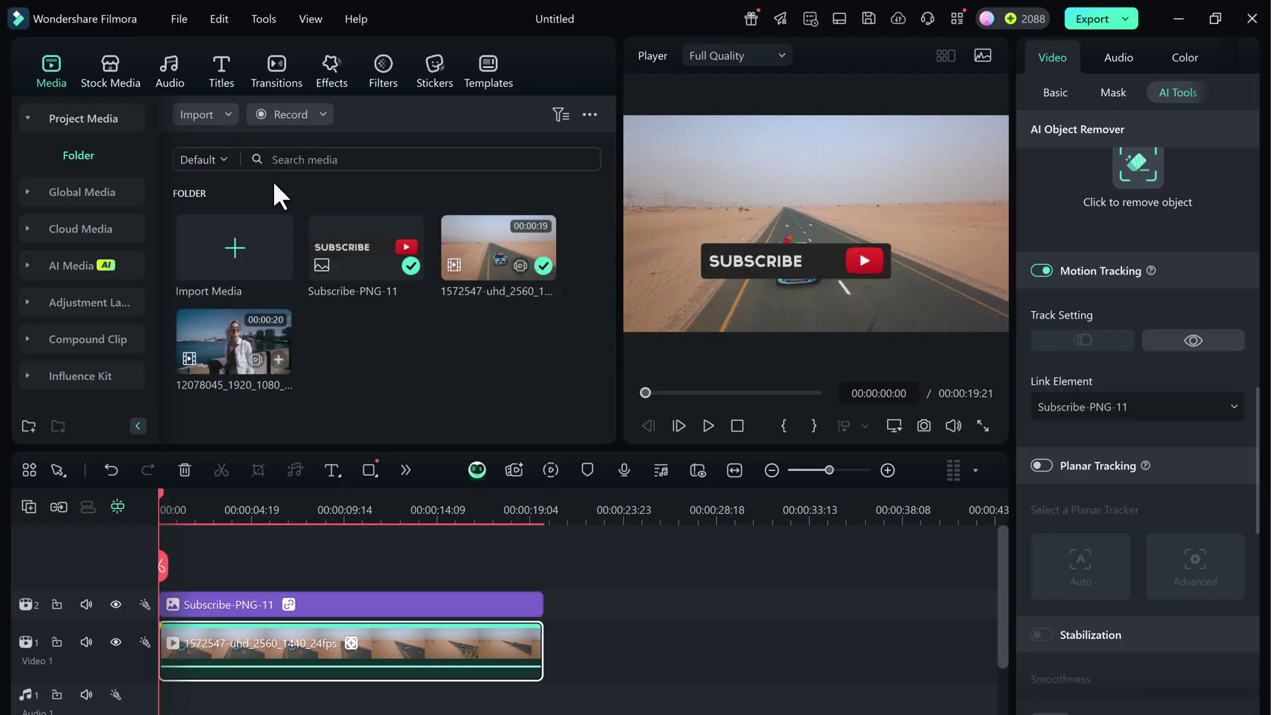
- Shrink the Subscribe overlay to sit beside the car and play back to check tracking
{"action": "left_click", "coordinate": [764, 261]}
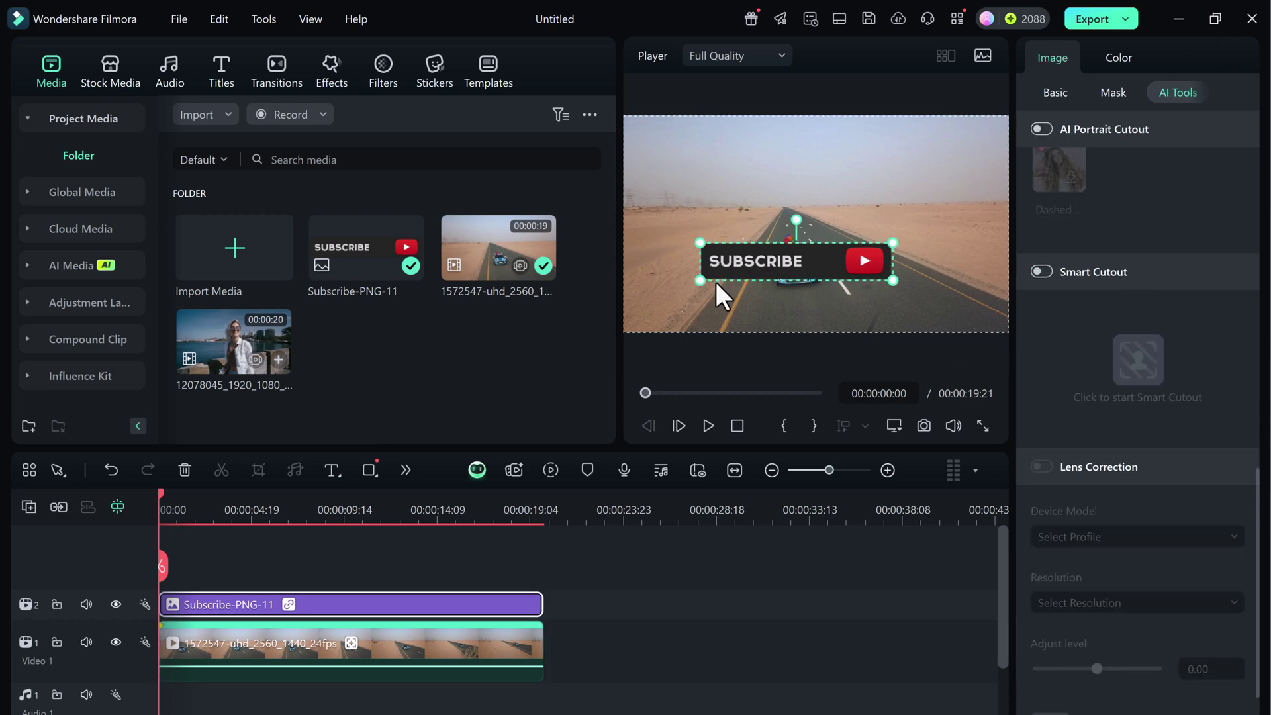
{"action": "left_click_drag", "start_coordinate": [693, 285], "coordinate": [819, 247]}
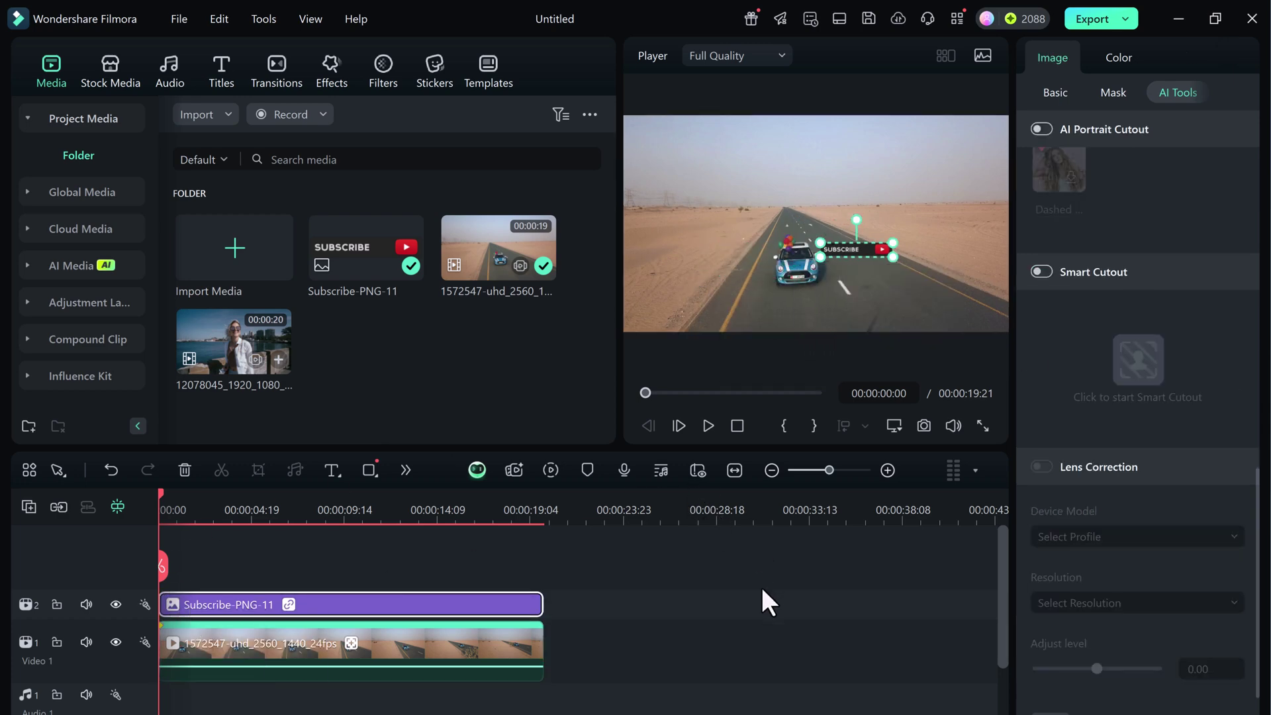
{"action": "left_click", "coordinate": [633, 583]}
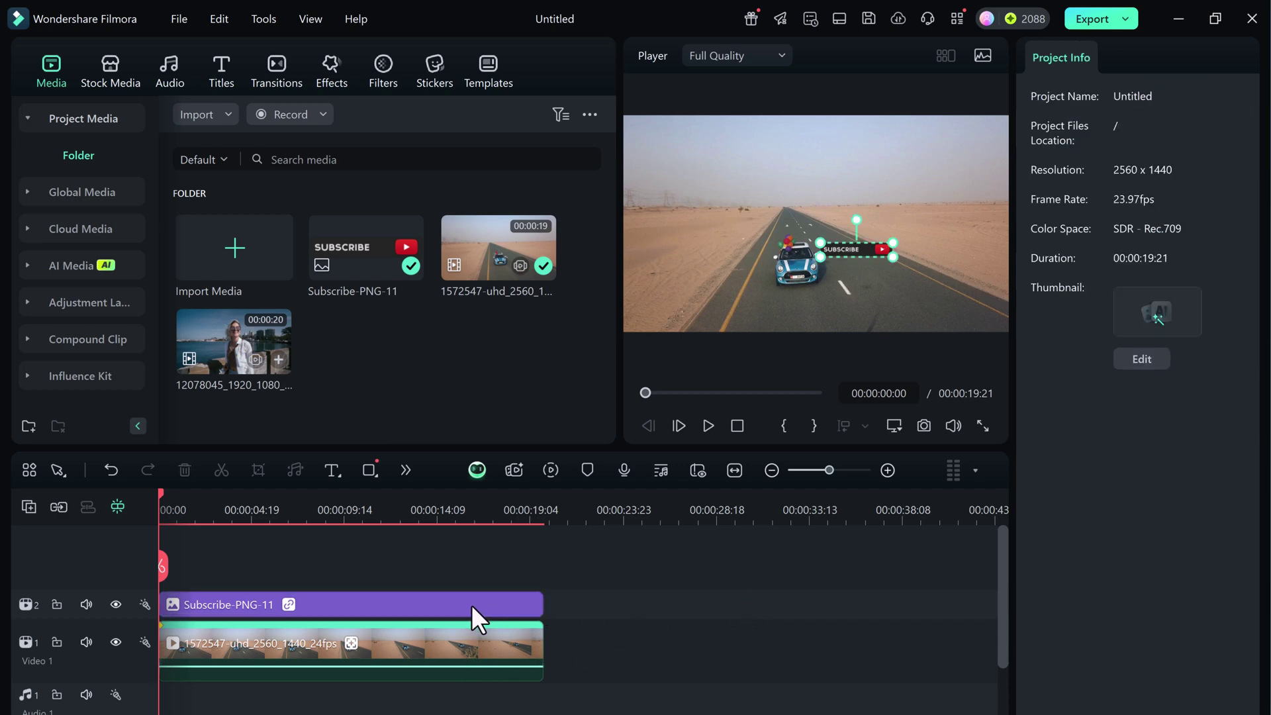
{"action": "left_click", "coordinate": [708, 426]}
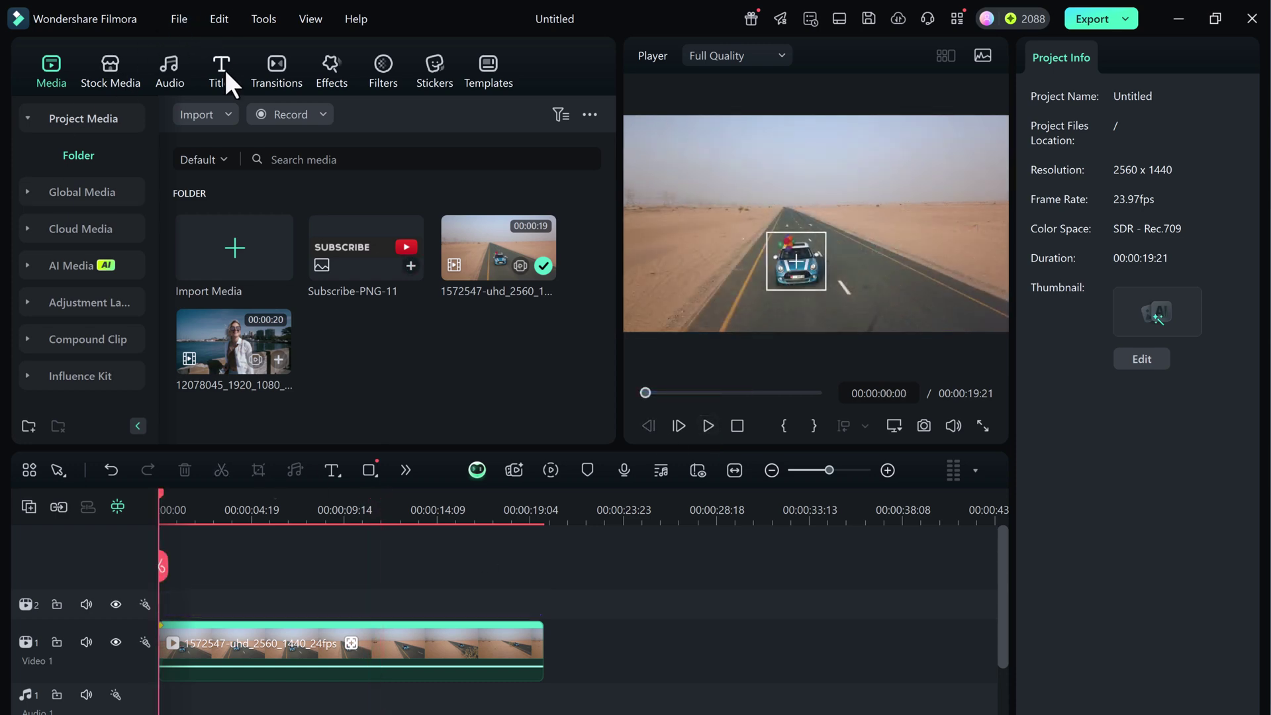
- Add the Simple Callouts Title 05 template above the desert clip at its start
{"action": "left_click", "coordinate": [221, 70]}
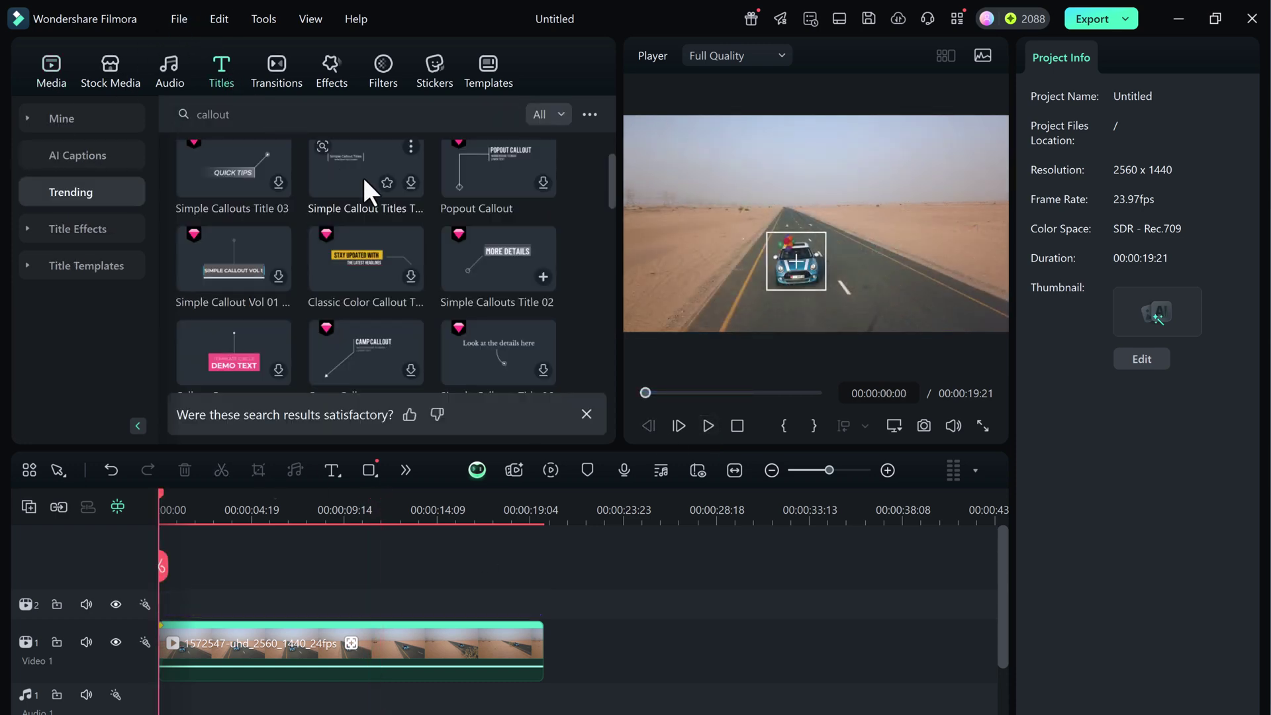
{"action": "scroll", "coordinate": [454, 244], "scroll_direction": "up", "scroll_amount": 2}
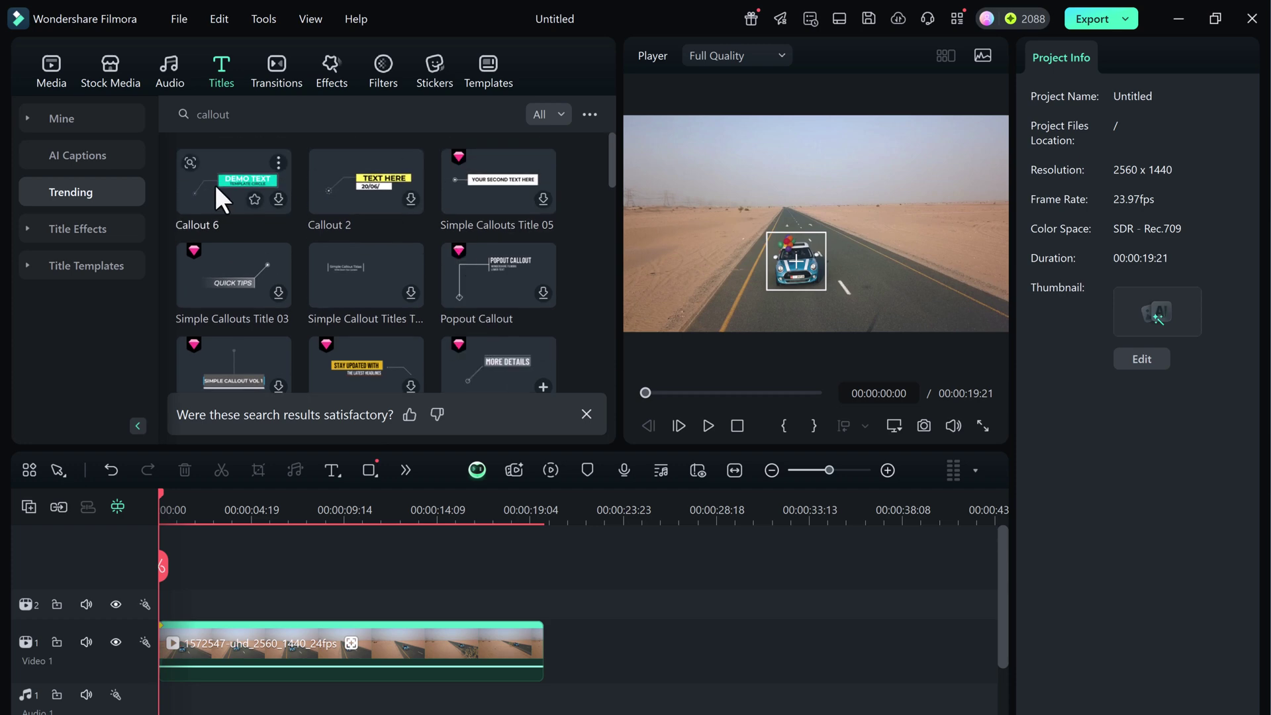
{"action": "left_click", "coordinate": [278, 198]}
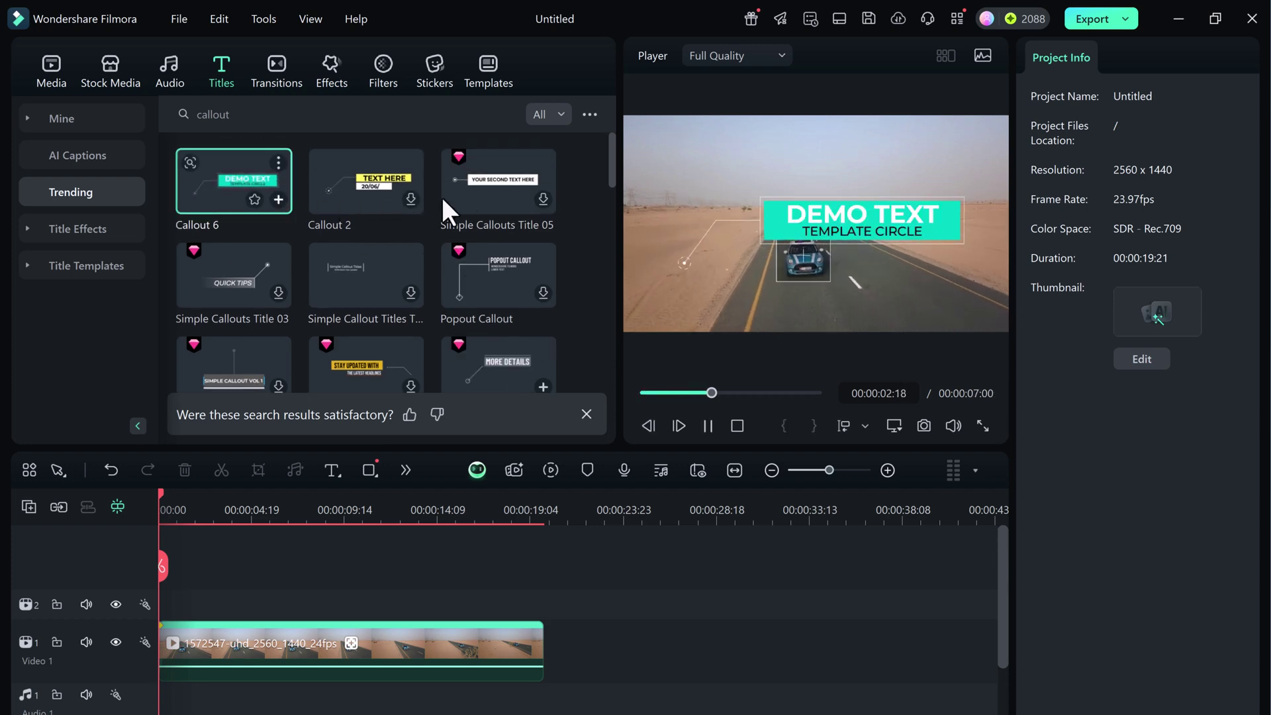
{"action": "left_click", "coordinate": [481, 196]}
{"action": "left_click_drag", "start_coordinate": [482, 196], "coordinate": [208, 599]}
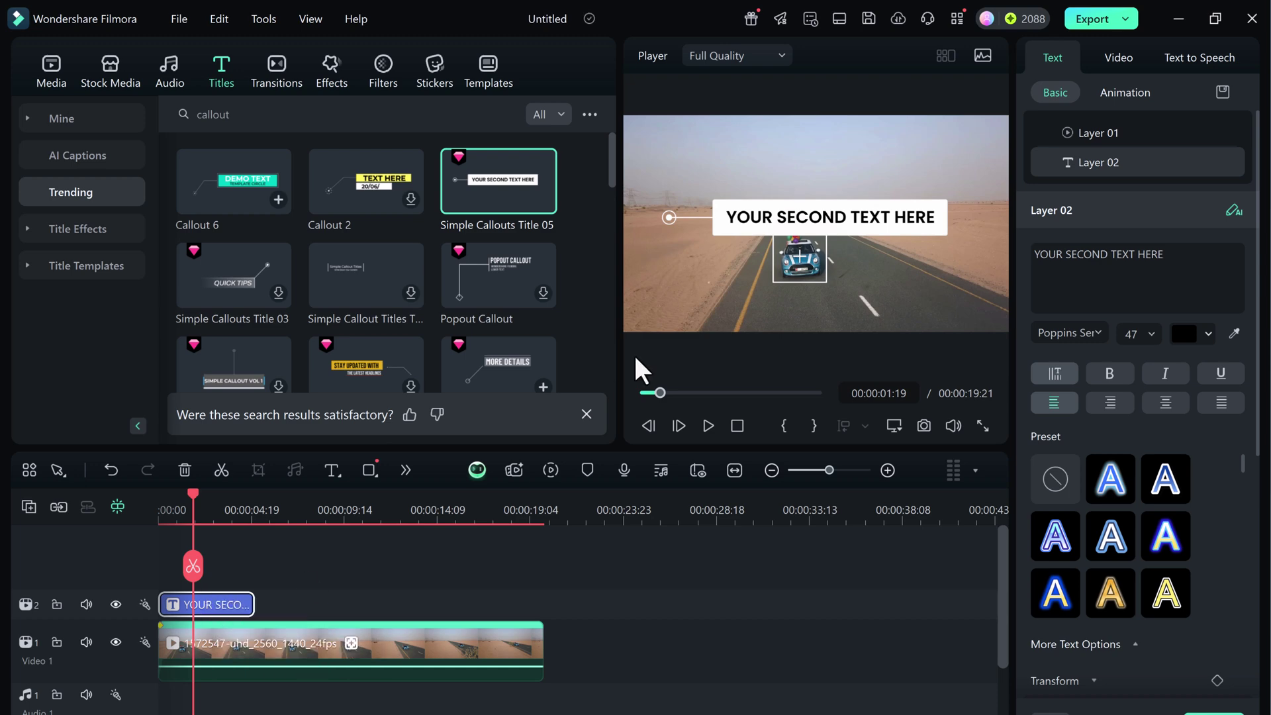
- Retype the callout as 'Drive and Vibe', reposition its box and text, and extend it to 0:19
{"action": "double_click", "coordinate": [757, 216]}
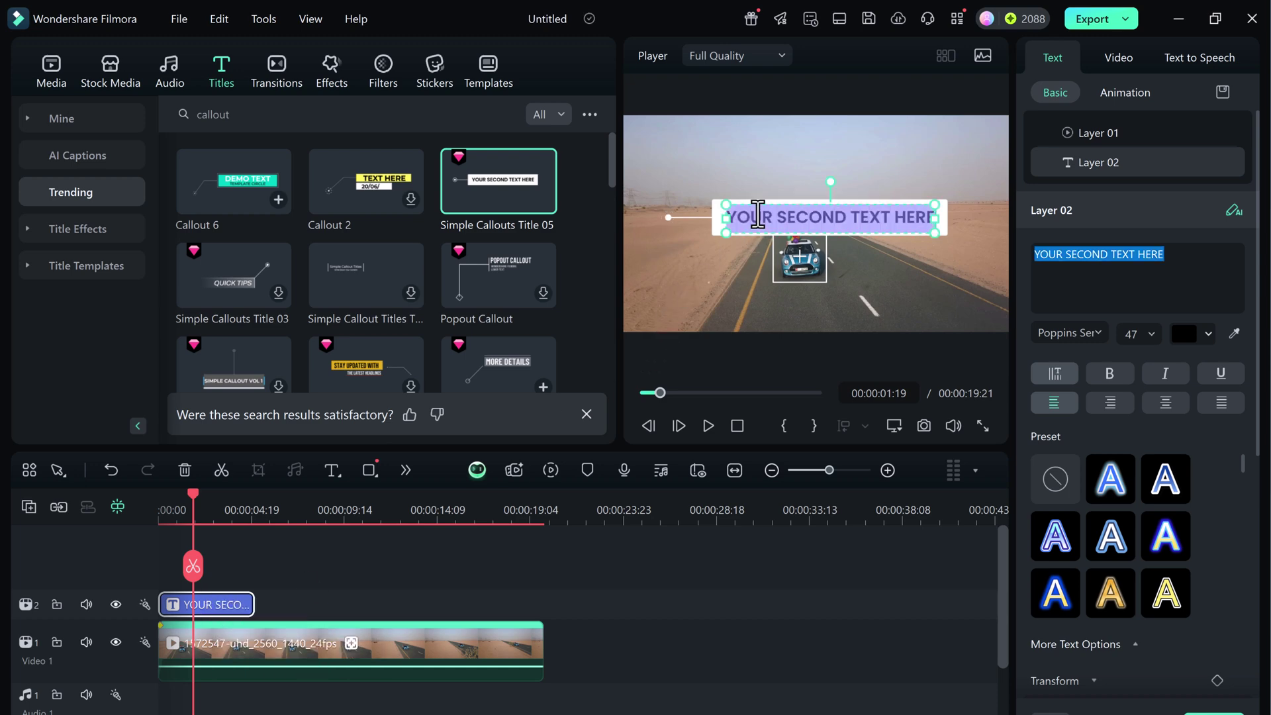
{"action": "type", "text": "Drive and Vibe"}
{"action": "left_click_drag", "start_coordinate": [697, 221], "coordinate": [918, 265]}
{"action": "left_click_drag", "start_coordinate": [854, 240], "coordinate": [885, 255]}
{"action": "left_click", "coordinate": [485, 596]}
{"action": "left_click_drag", "start_coordinate": [254, 604], "coordinate": [542, 605]}
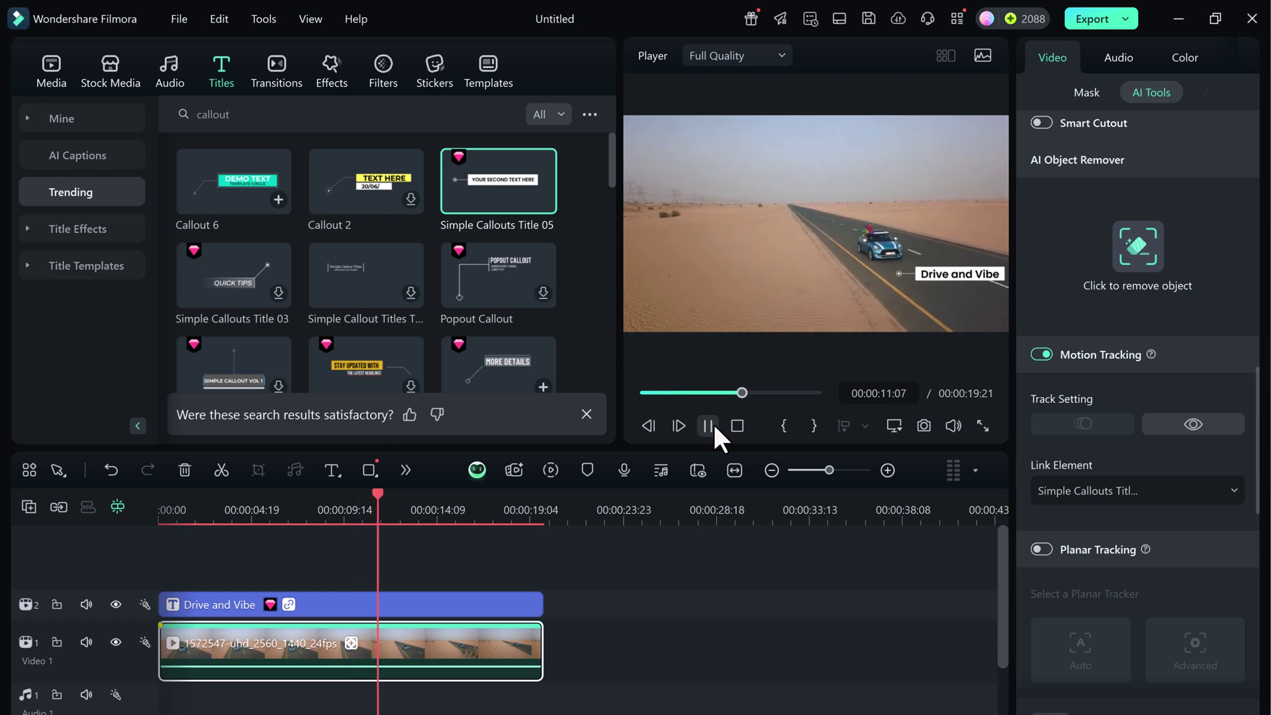
- Pause the Drive and Vibe preview and deselect the video clip on the timeline
{"action": "left_click", "coordinate": [714, 426]}
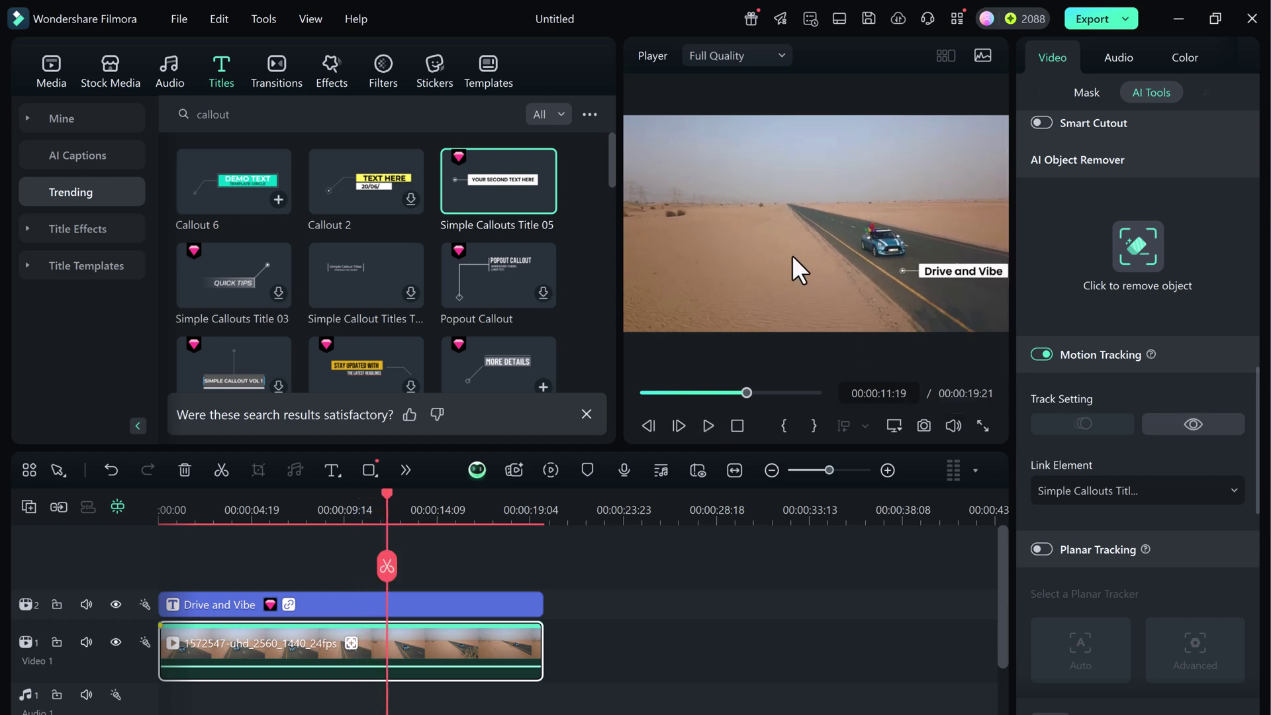
{"action": "left_click", "coordinate": [742, 558]}
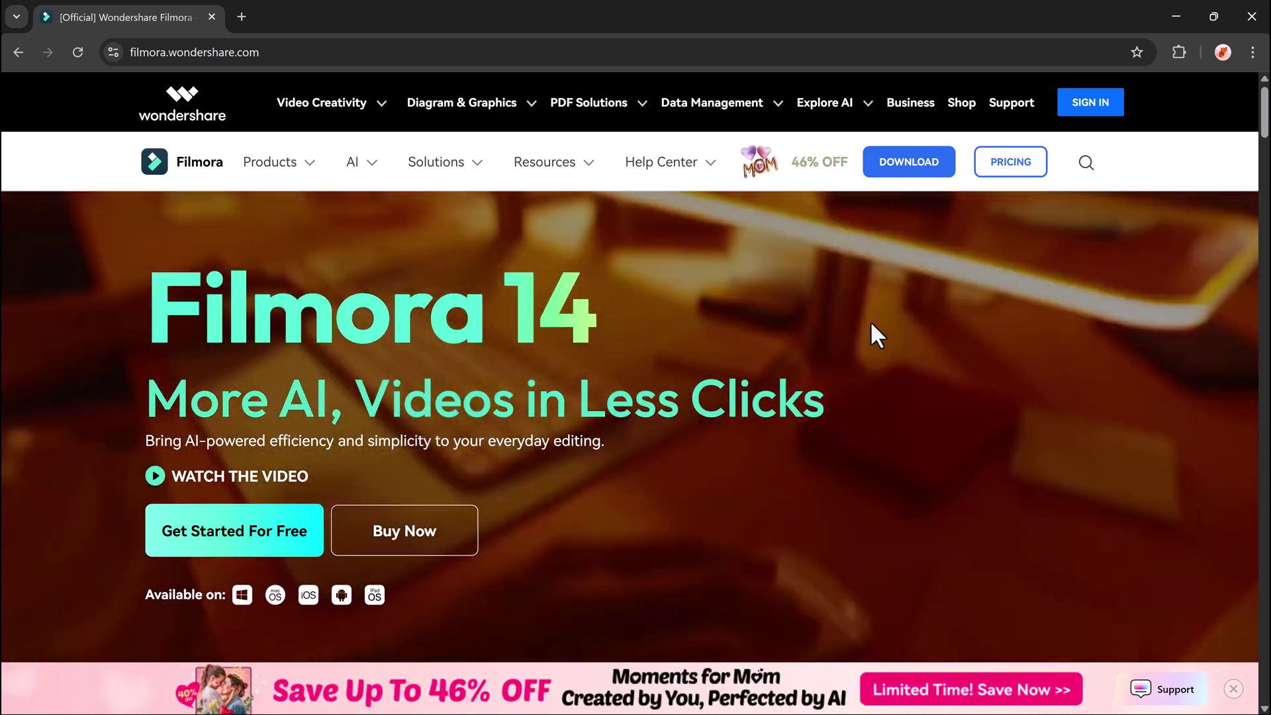
- View the Smart Scene Cut, AI Portrait Cutout and AI Video Enhancer feature demos
{"action": "scroll", "coordinate": [869, 320], "scroll_direction": "down", "scroll_amount": 10}
{"action": "scroll", "coordinate": [870, 320], "scroll_direction": "down", "scroll_amount": 3}
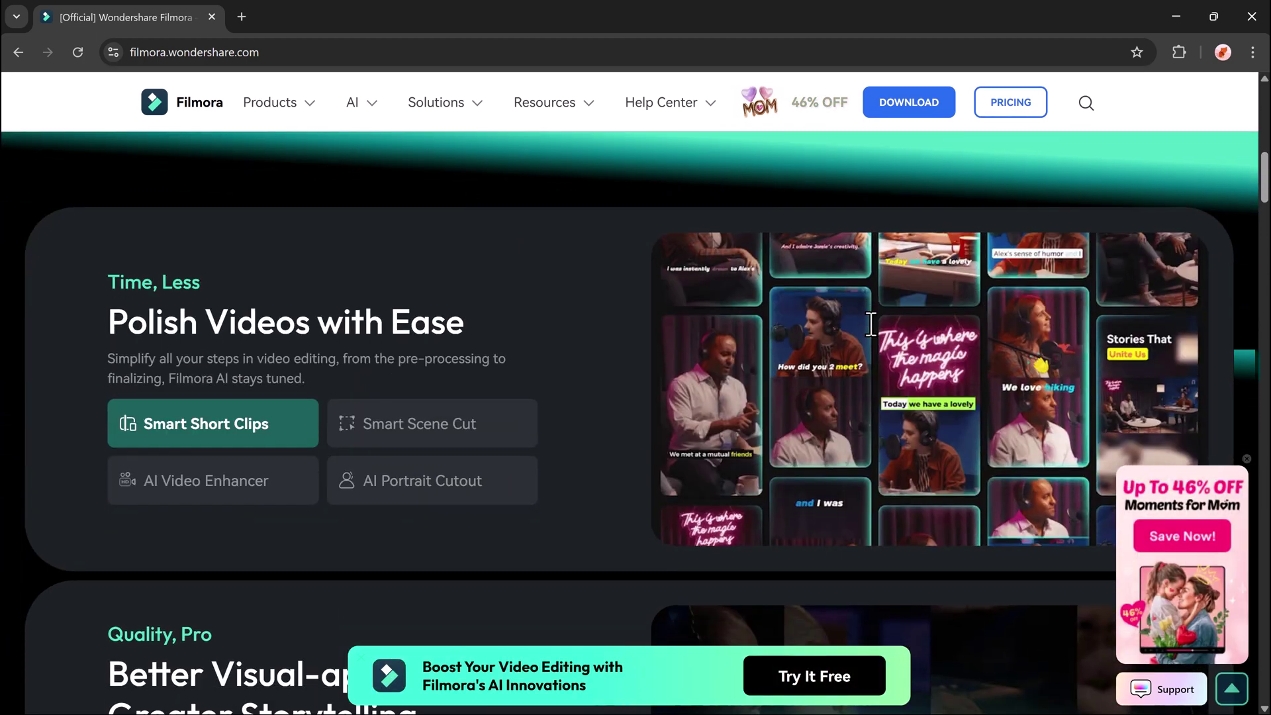
{"action": "left_click", "coordinate": [462, 425]}
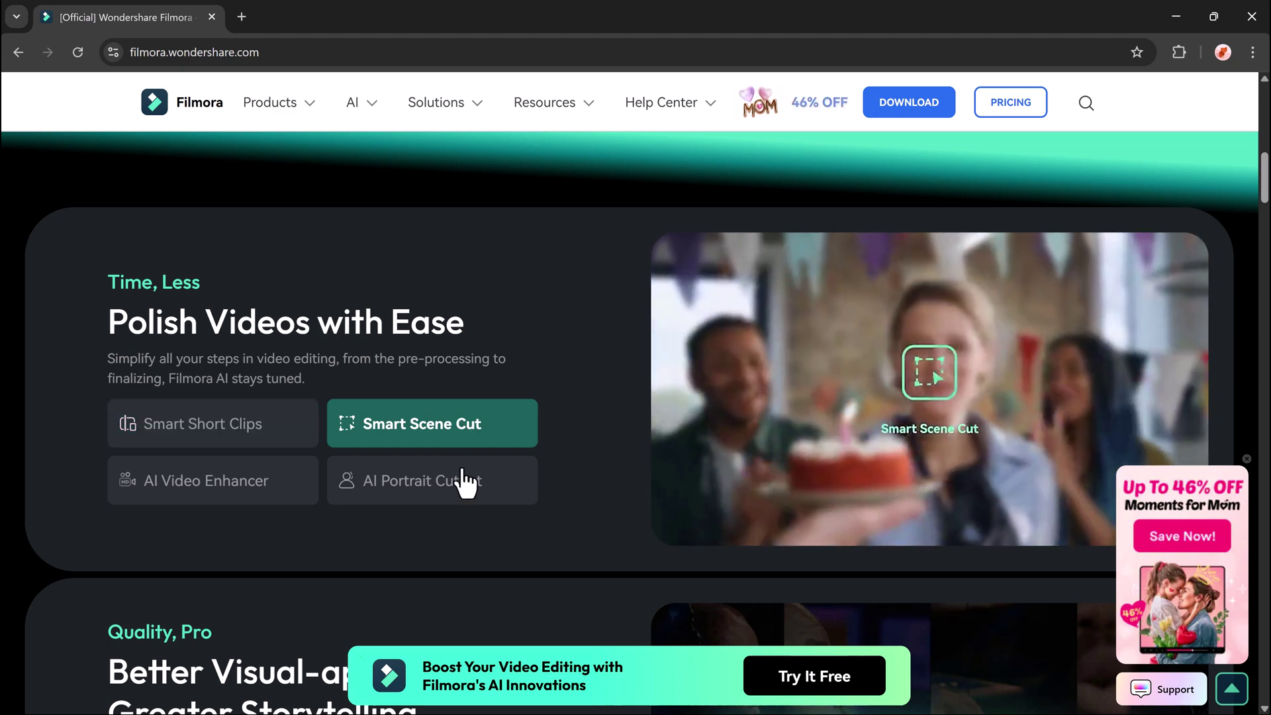
{"action": "left_click", "coordinate": [465, 485]}
{"action": "left_click", "coordinate": [273, 493]}
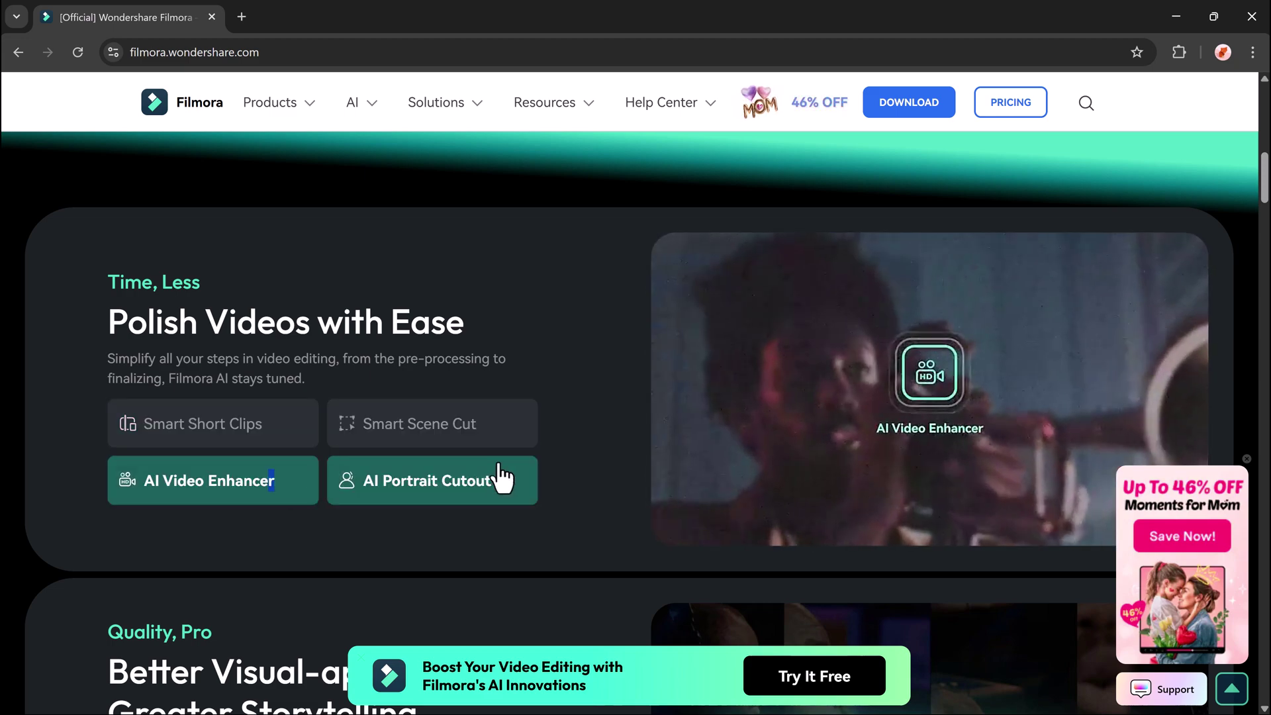
- Browse the Travel Vlog Editing, Beauty Livestream Selling and AI Video Trends examples
{"action": "scroll", "coordinate": [605, 433], "scroll_direction": "down", "scroll_amount": 5}
{"action": "scroll", "coordinate": [605, 431], "scroll_direction": "down", "scroll_amount": 10}
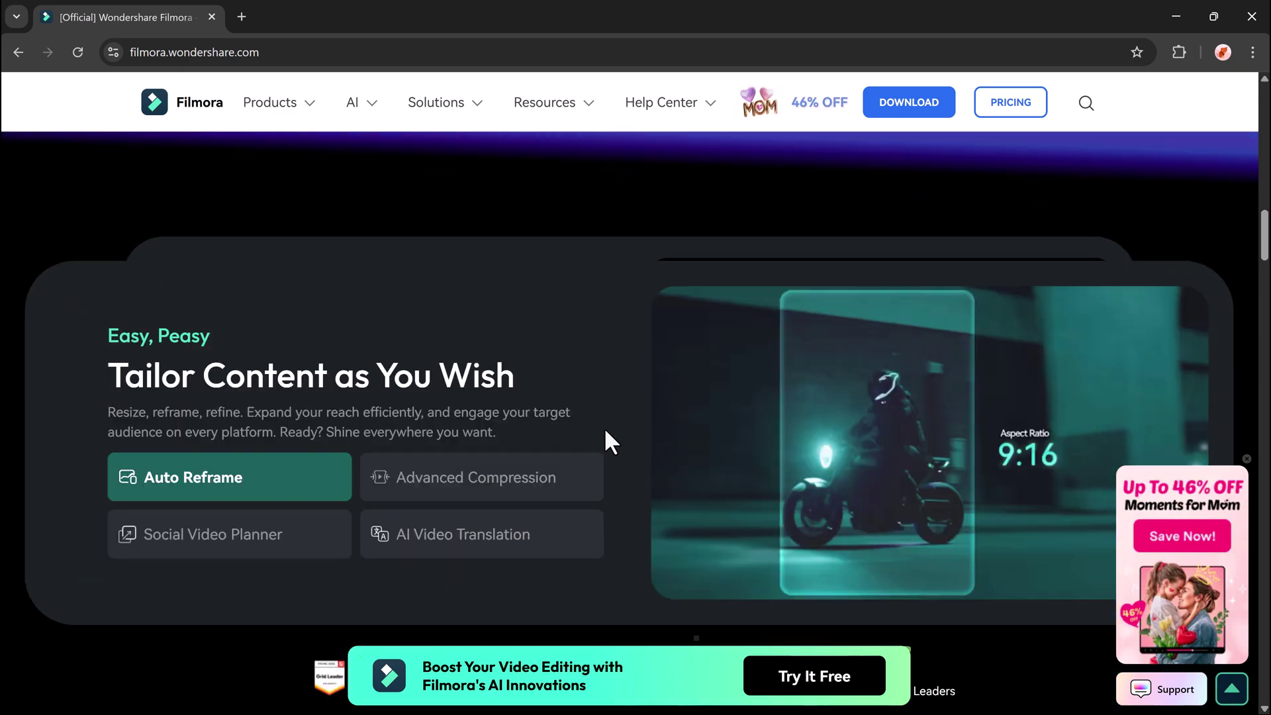
{"action": "scroll", "coordinate": [604, 430], "scroll_direction": "down", "scroll_amount": 10}
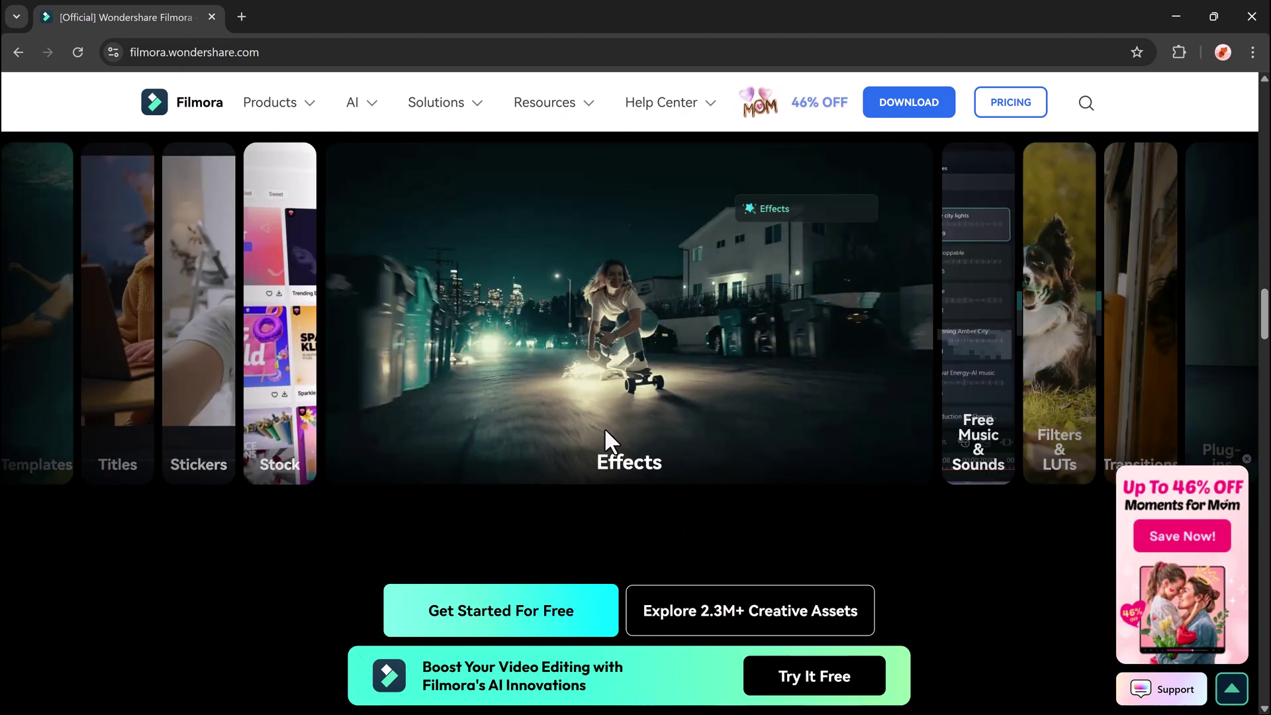
{"action": "scroll", "coordinate": [605, 430], "scroll_direction": "down", "scroll_amount": 3}
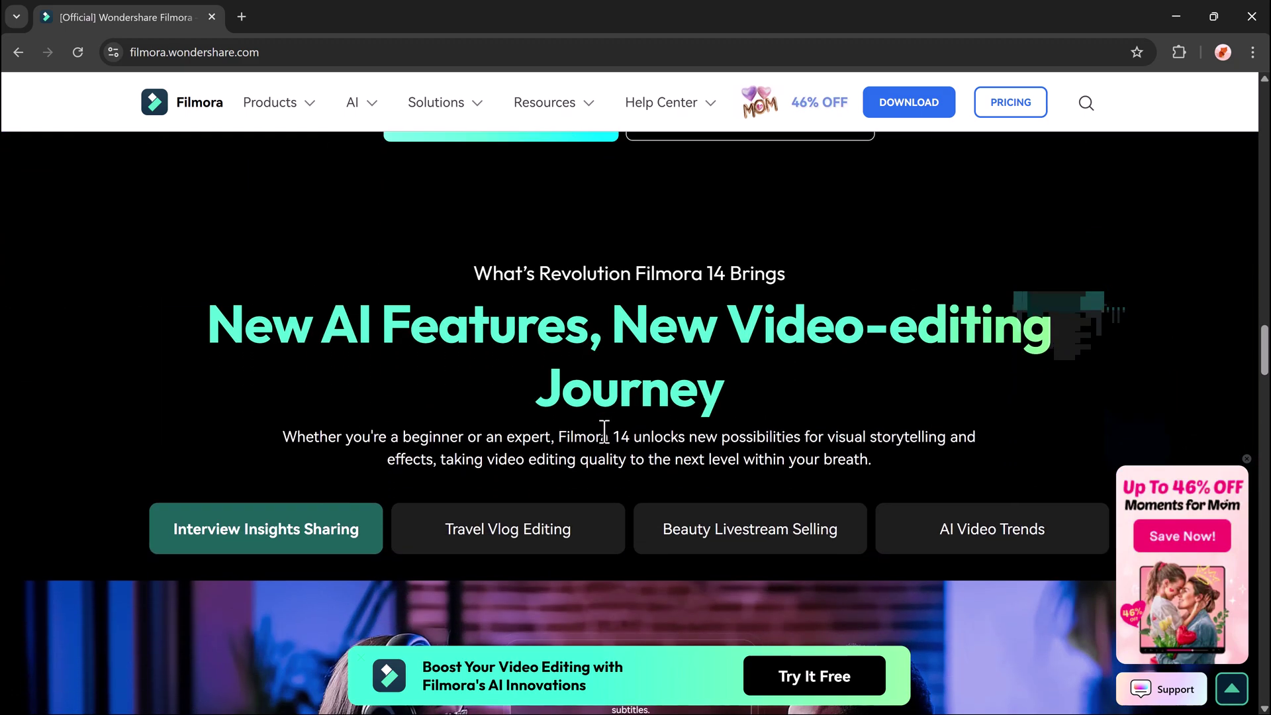
{"action": "left_click", "coordinate": [509, 380]}
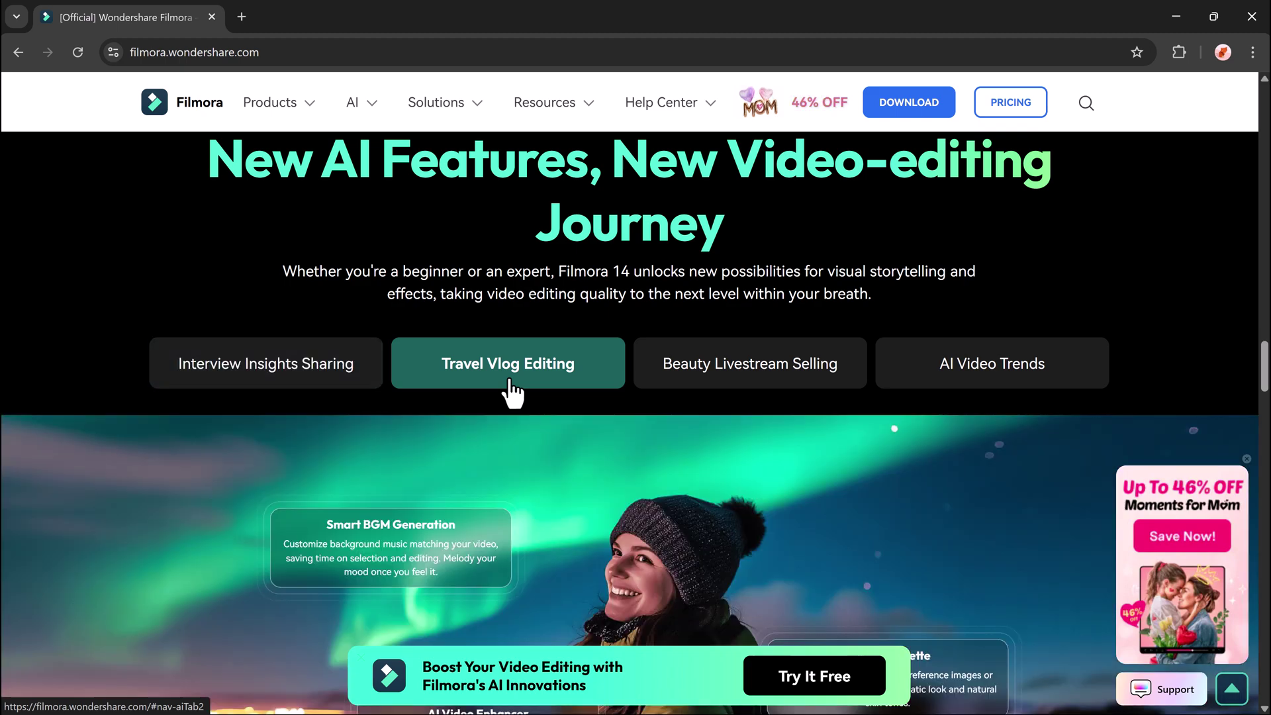
{"action": "left_click", "coordinate": [747, 387]}
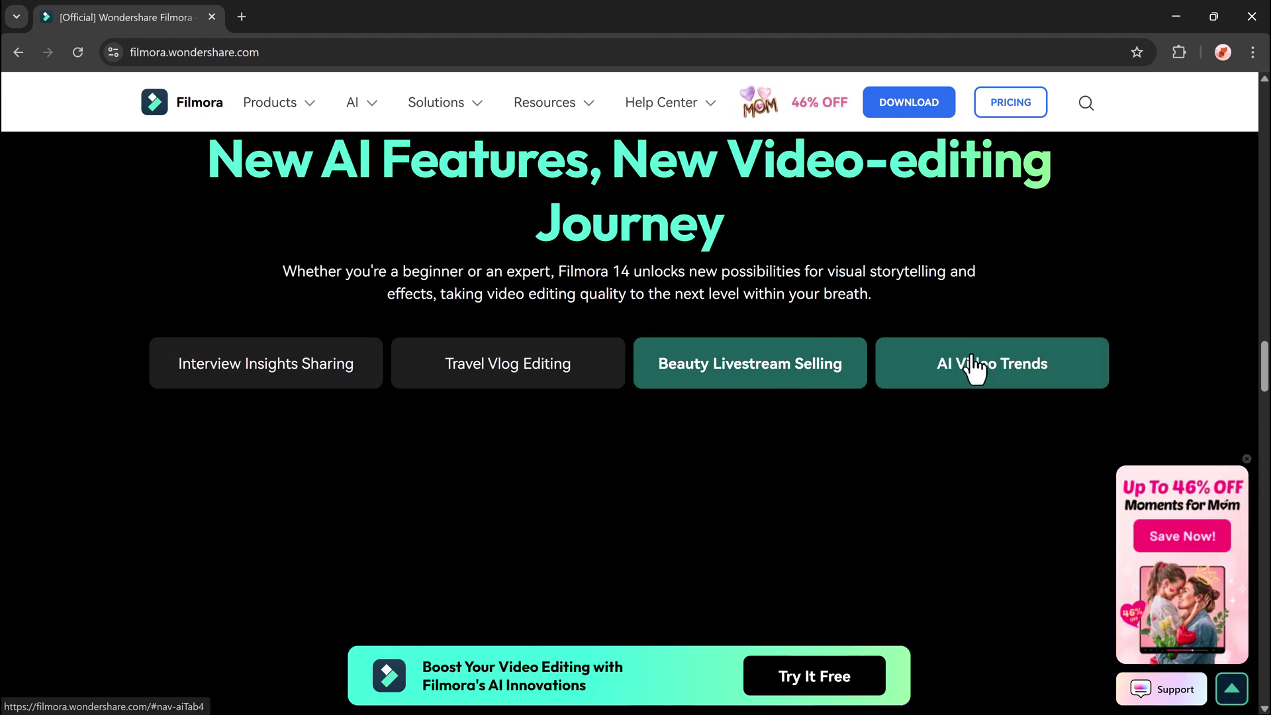
{"action": "left_click", "coordinate": [973, 365]}
{"action": "scroll", "coordinate": [973, 368], "scroll_direction": "down", "scroll_amount": 3}
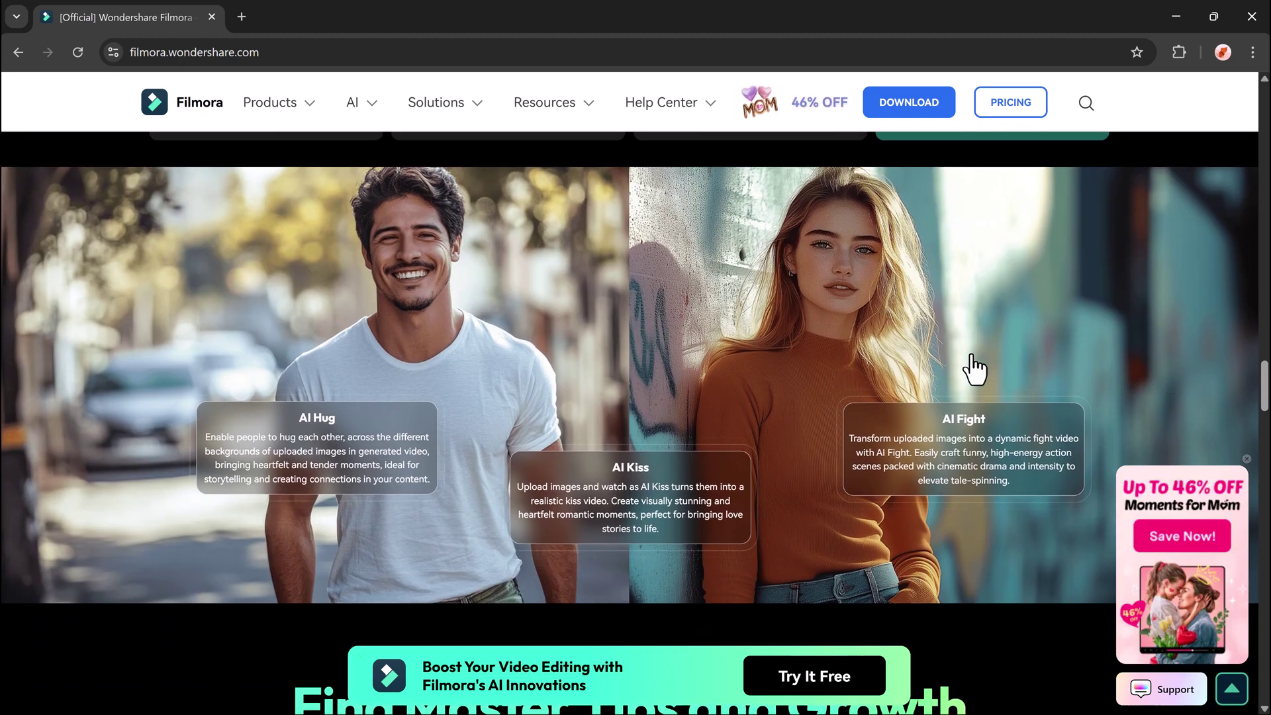